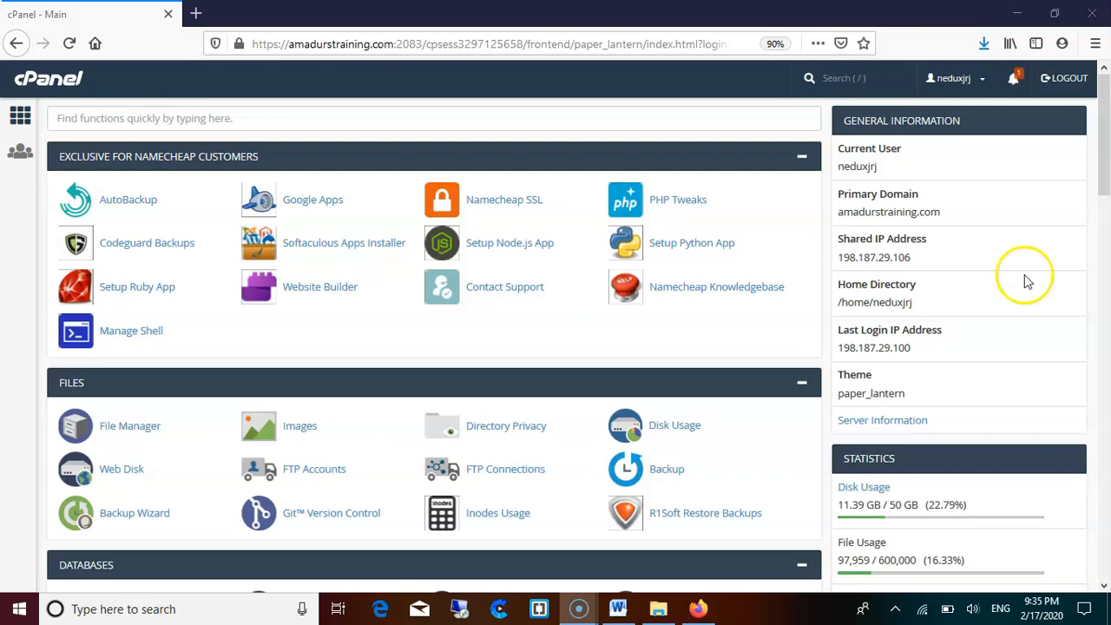
# Launch the Softaculous Apps Installer from cPanel's Exclusive for Namecheap Customers section
pyautogui.moveTo(1105, 194); pyautogui.dragTo(1106, 169)
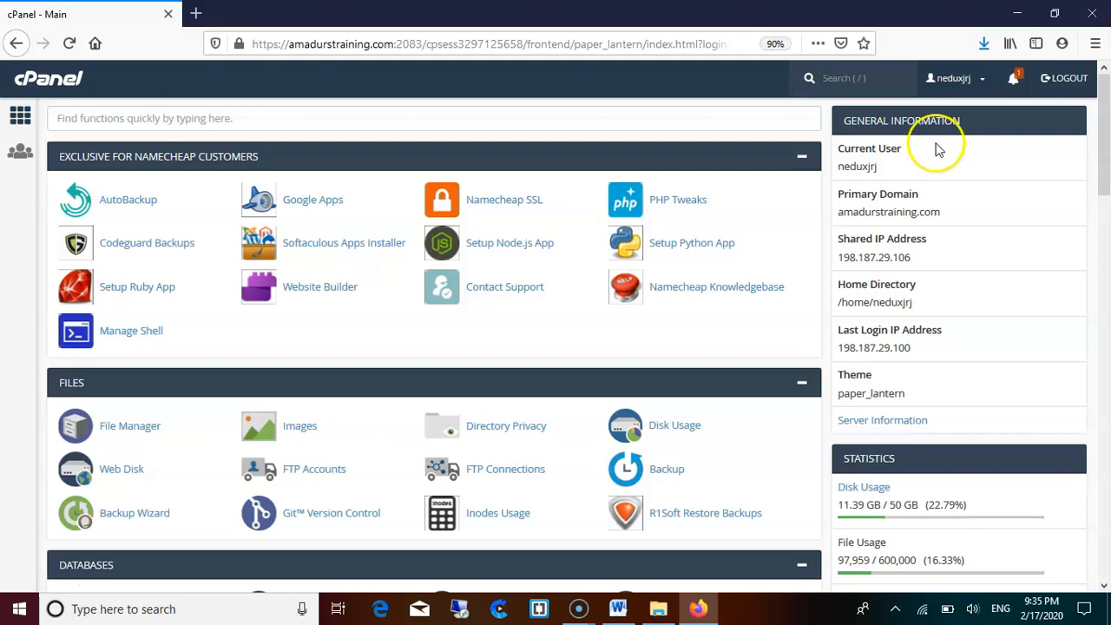
pyautogui.click(326, 249)
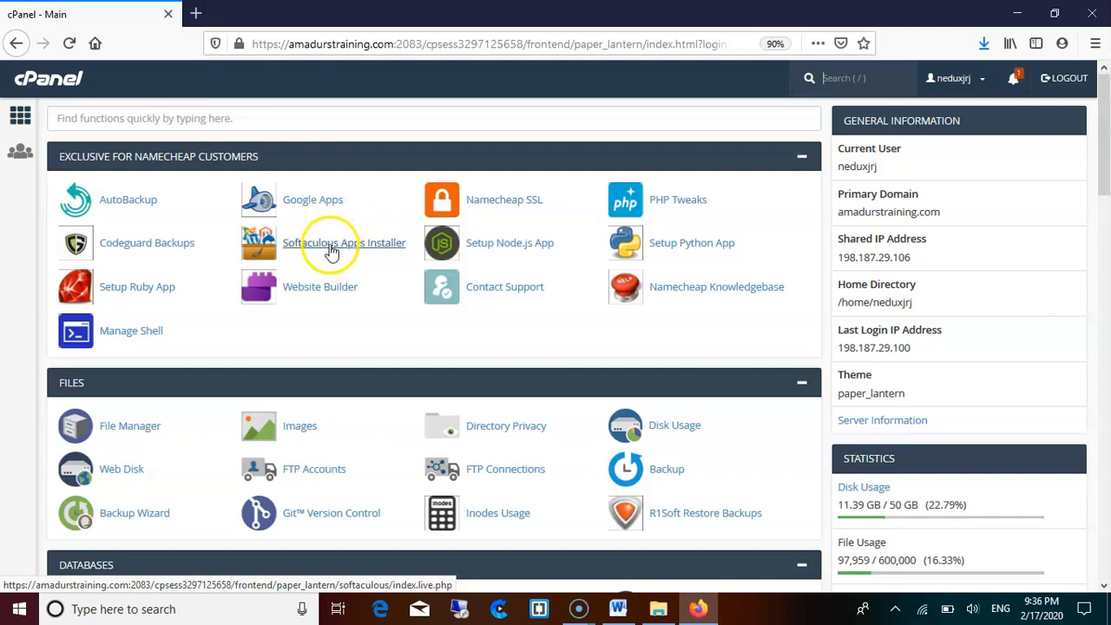
pyautogui.click(330, 250)
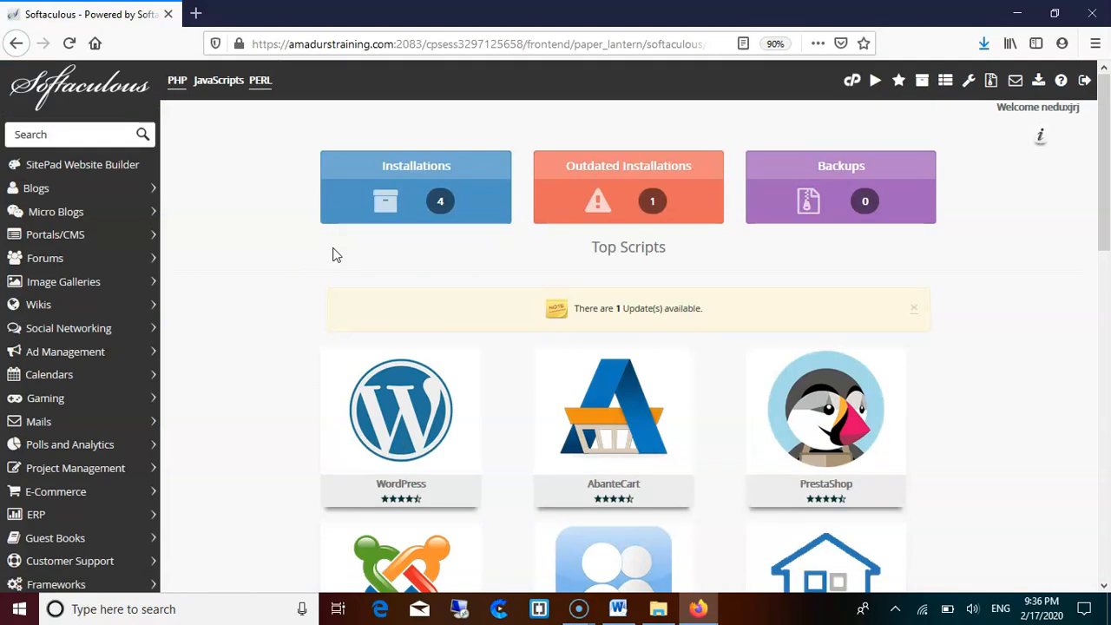
# Start a WordPress install from its tile and keep version 5.3.2
pyautogui.moveTo(397, 369)
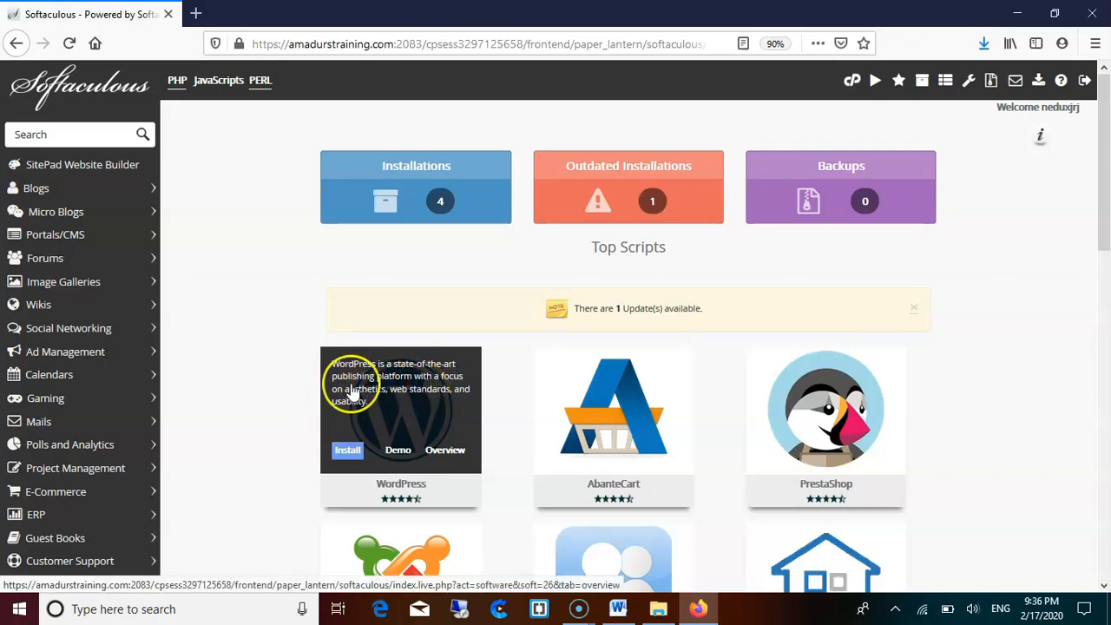
pyautogui.click(348, 451)
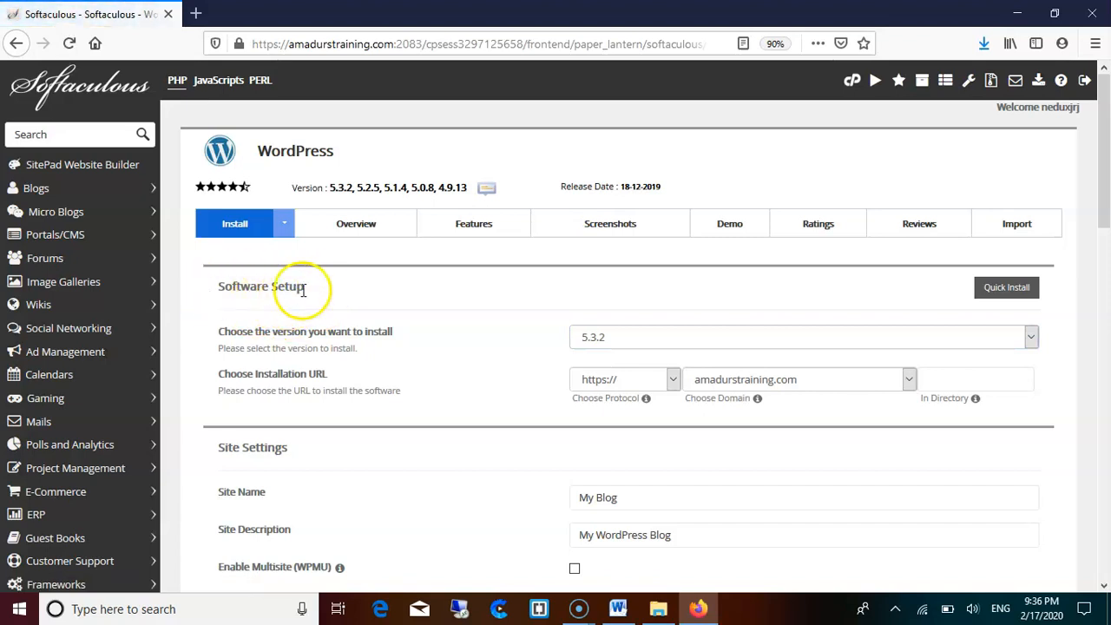
pyautogui.moveTo(314, 288); pyautogui.dragTo(171, 297)
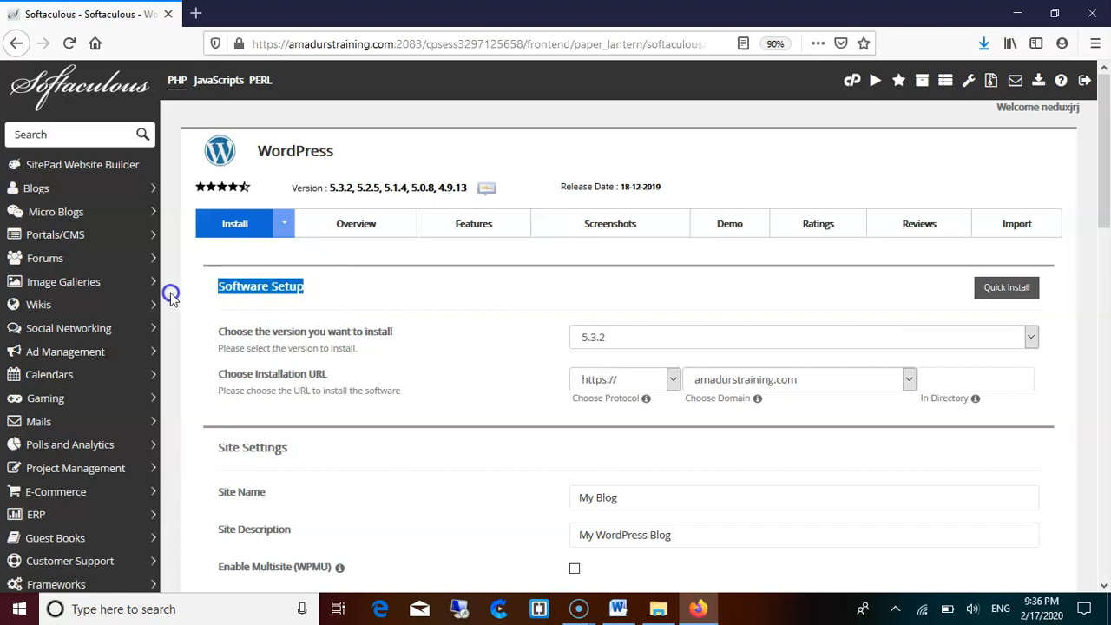
pyautogui.click(614, 343)
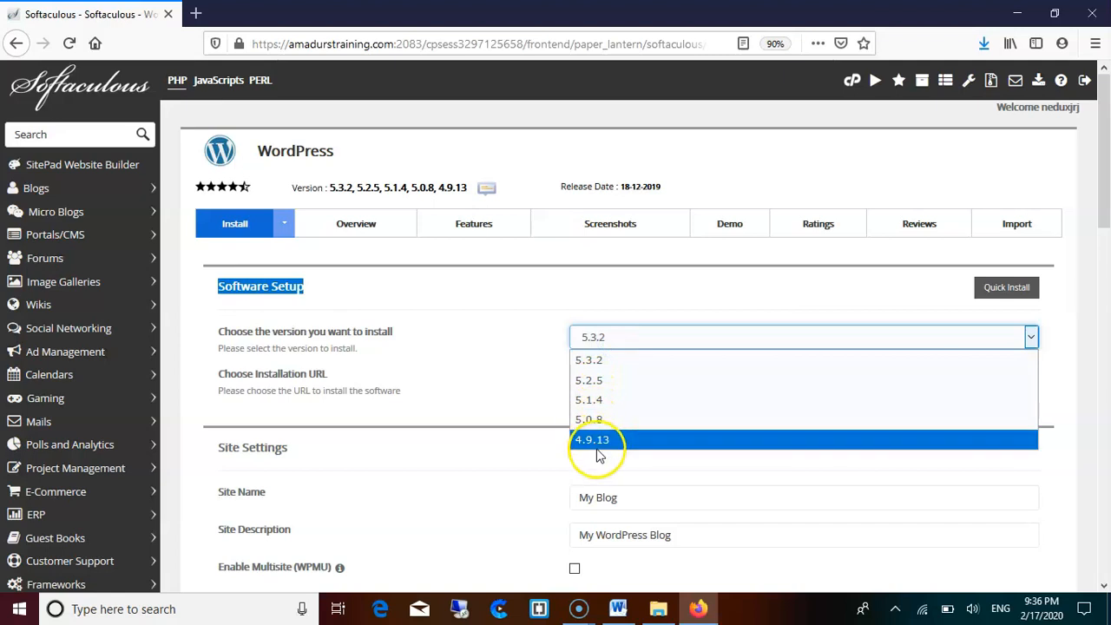
pyautogui.click(599, 343)
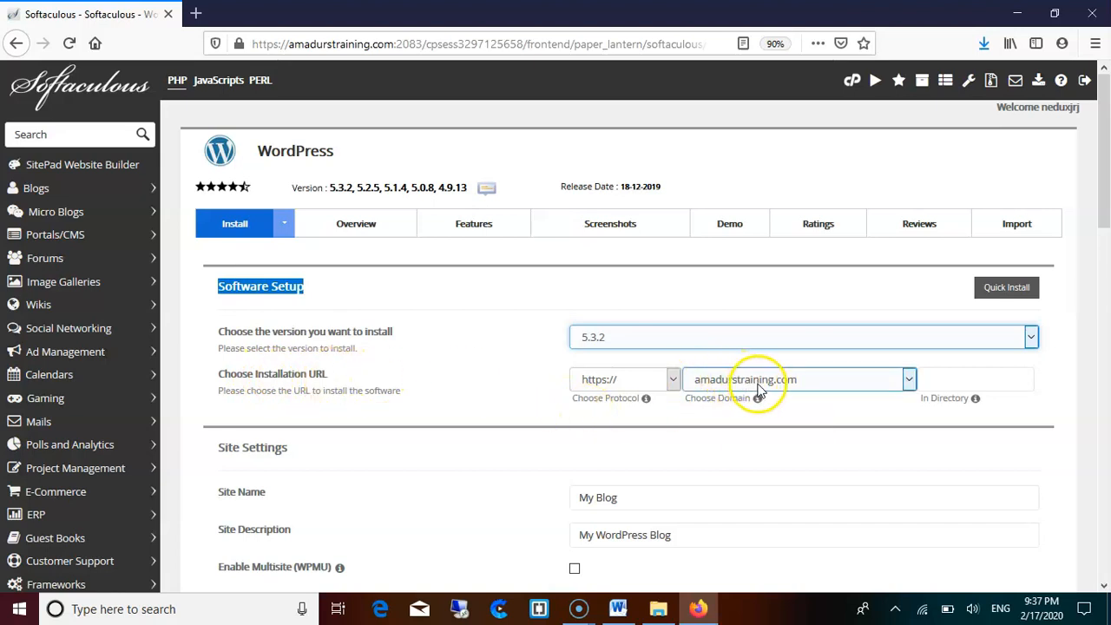
# Choose installwordpress.amadurstraining.com as the installation domain
pyautogui.click(910, 380)
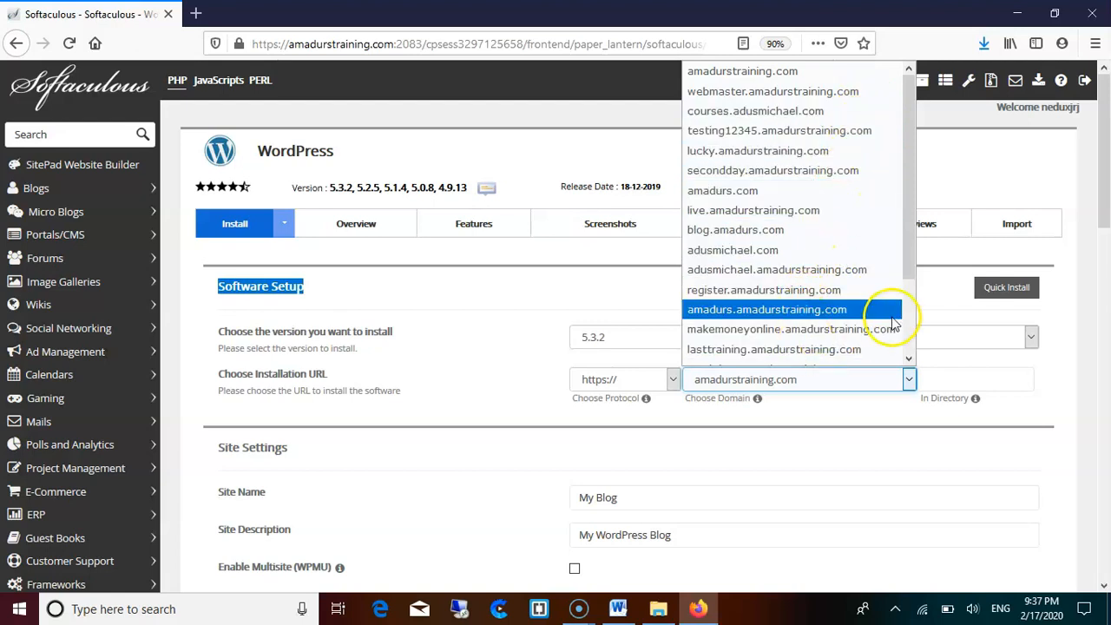
pyautogui.moveTo(913, 275); pyautogui.dragTo(905, 360)
pyautogui.click(836, 335)
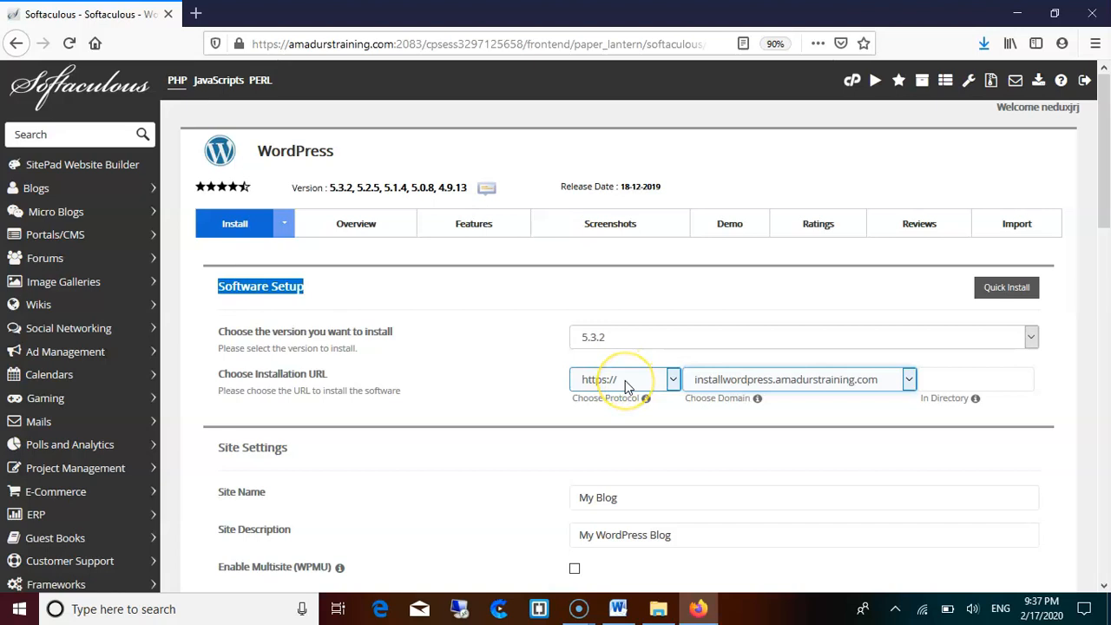
pyautogui.click(672, 380)
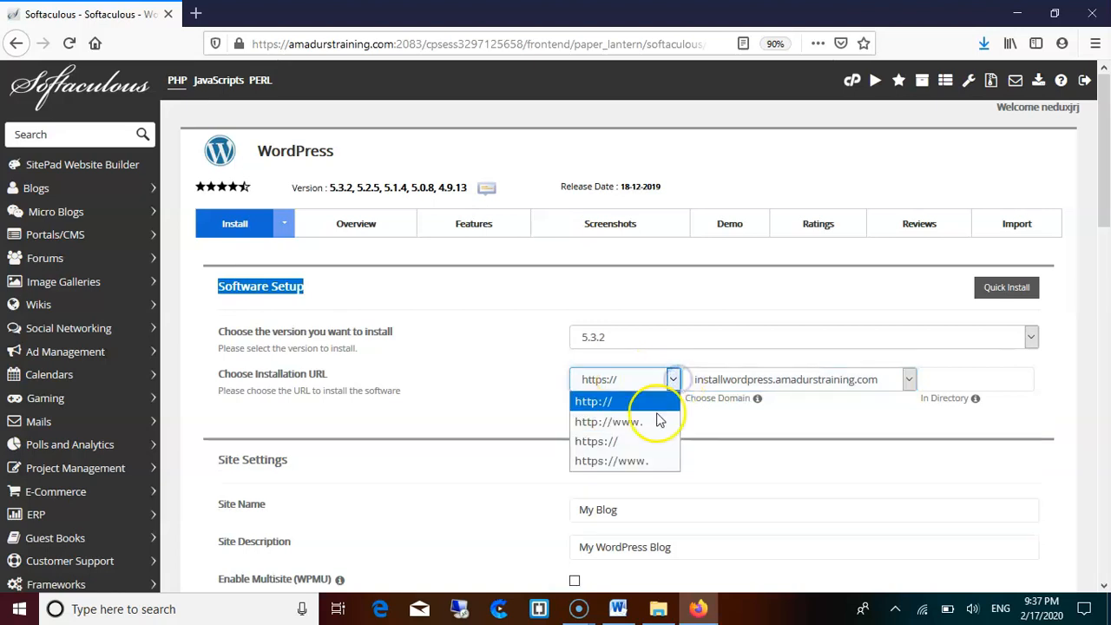
pyautogui.click(631, 460)
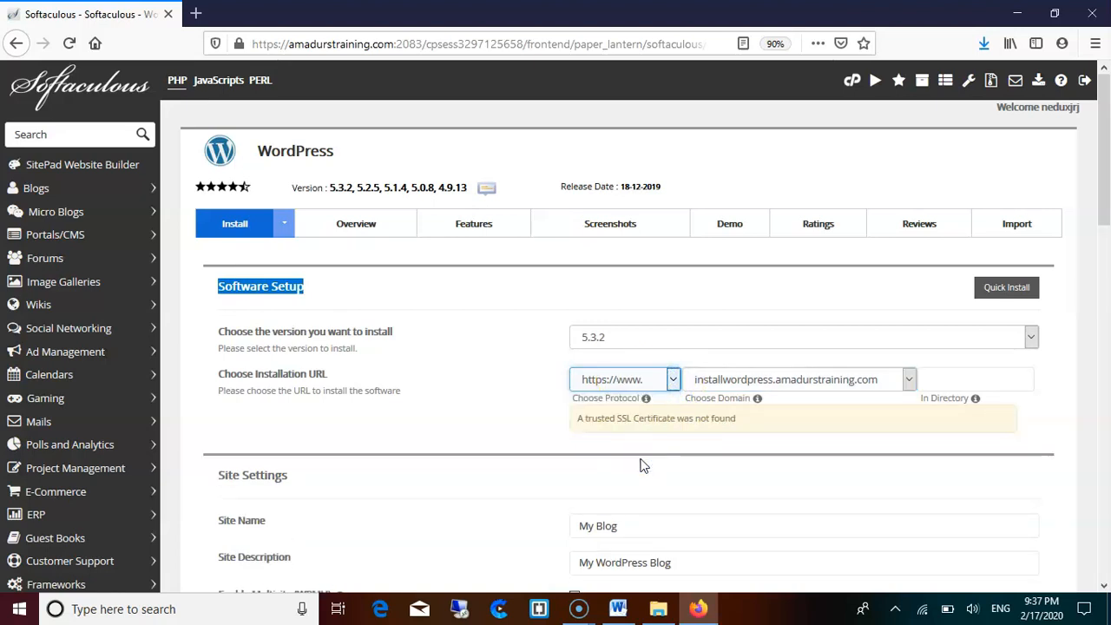
pyautogui.click(714, 428)
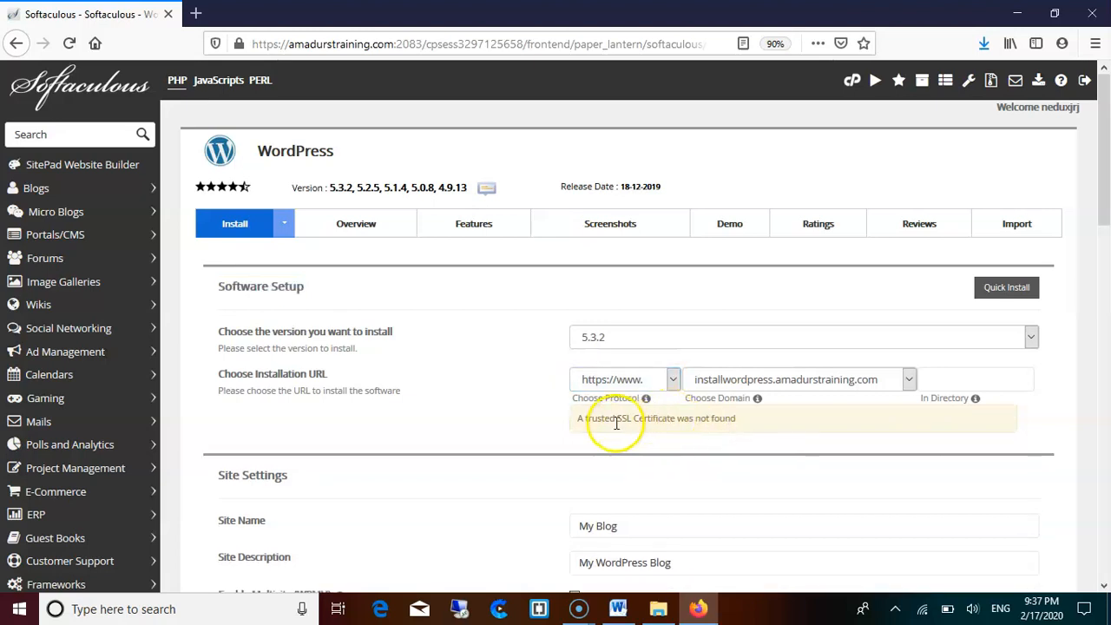
pyautogui.click(674, 382)
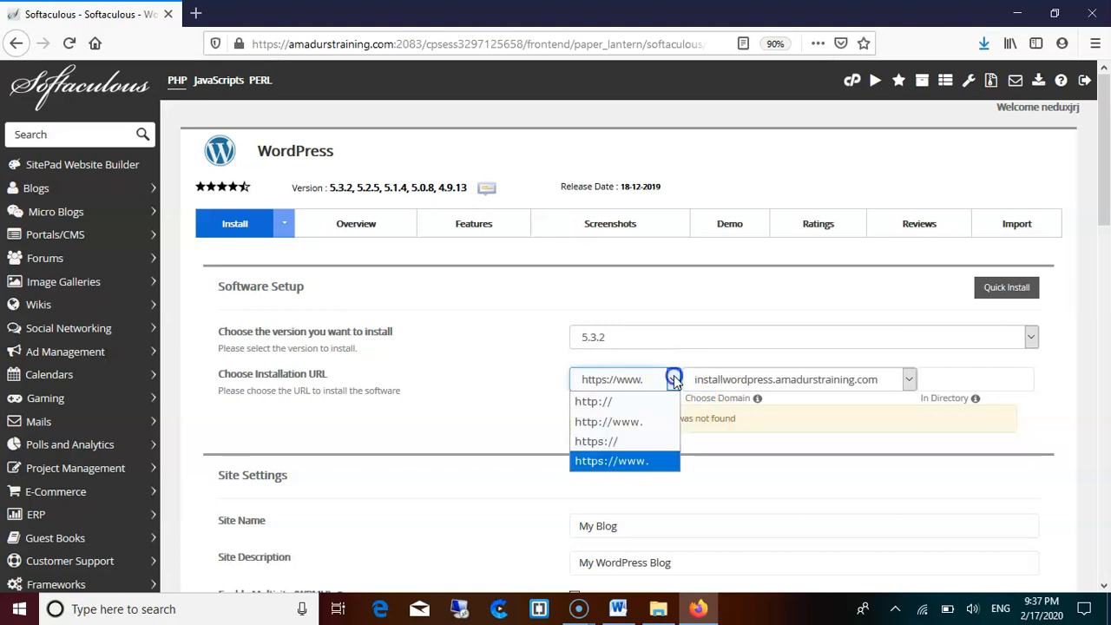
pyautogui.click(645, 420)
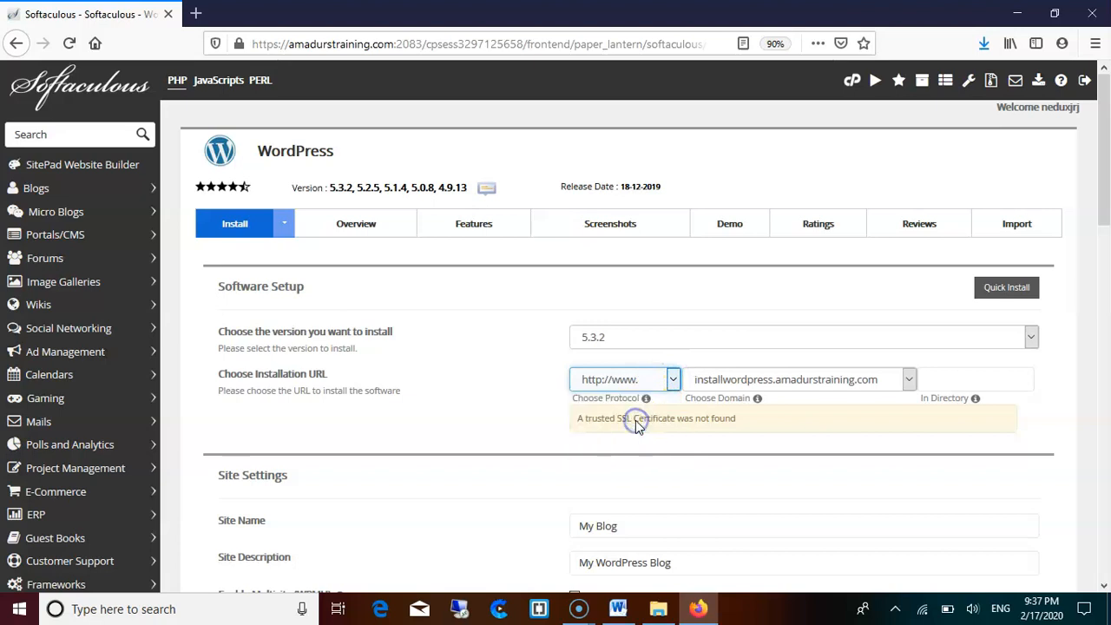
pyautogui.doubleClick(618, 425)
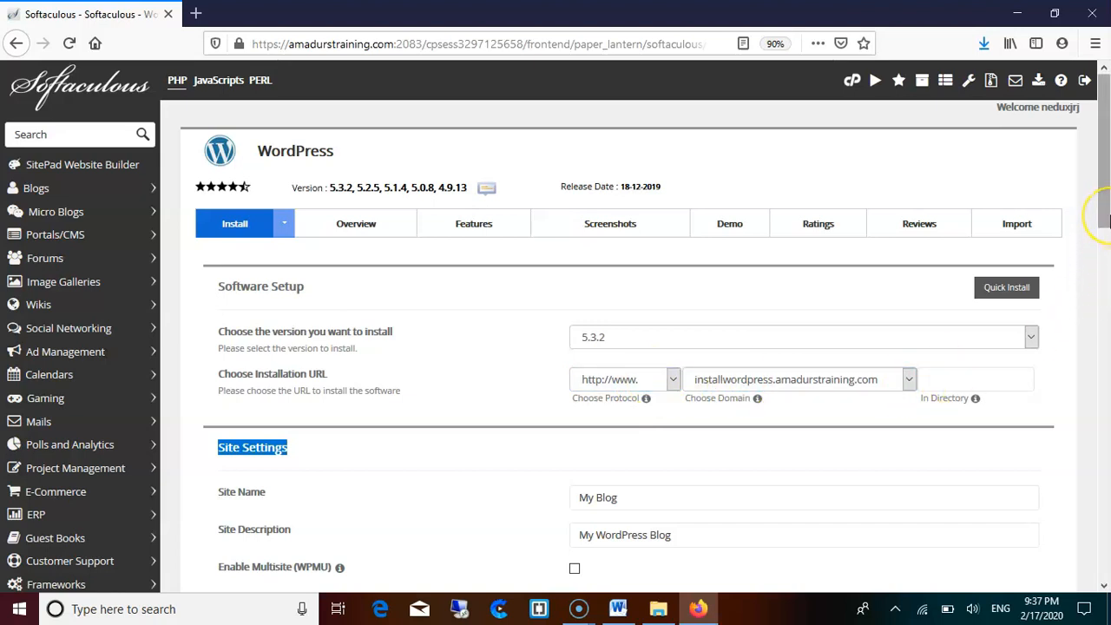
# Replace the site name My Blog with 'How To Install Wordpress Step By Step'
pyautogui.scroll(-3, 1106, 223)
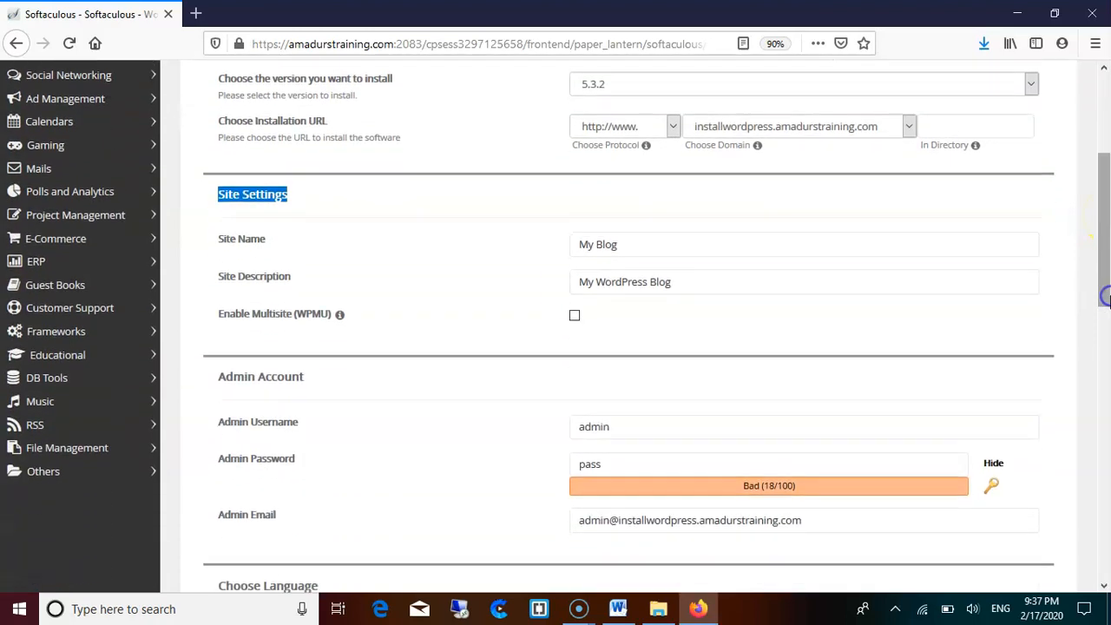
pyautogui.click(635, 244)
pyautogui.moveTo(635, 244); pyautogui.dragTo(550, 252)
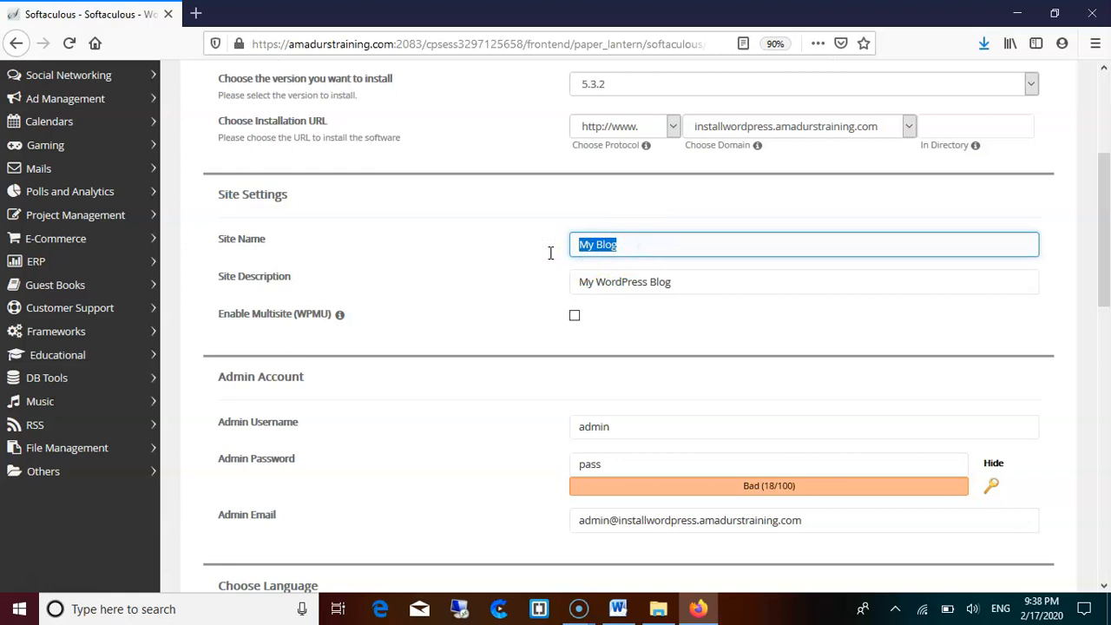
pyautogui.write('H')
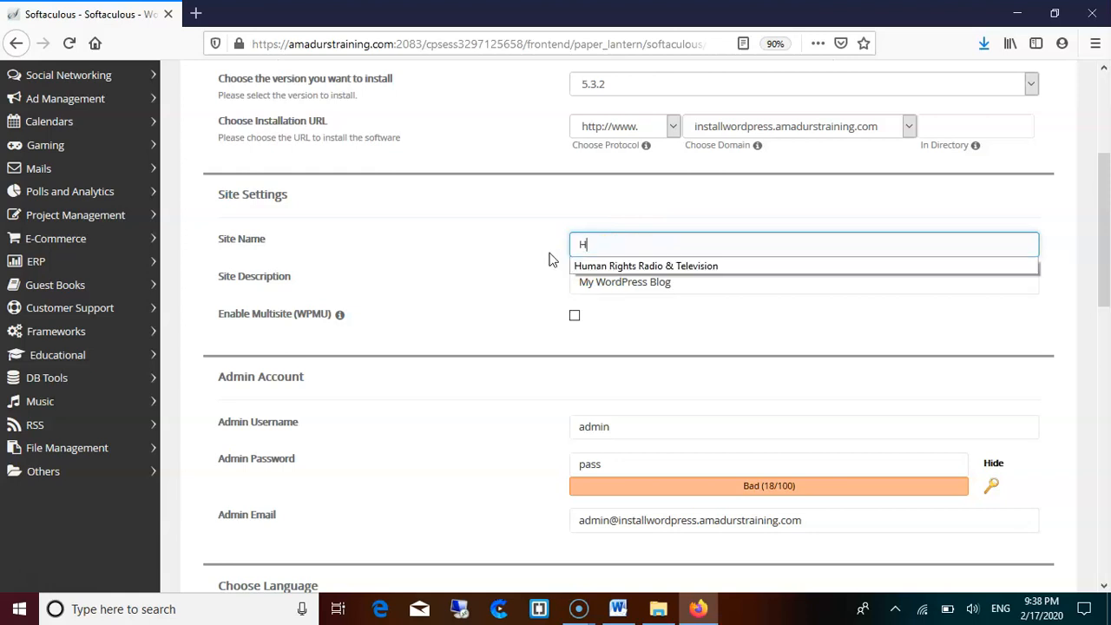
pyautogui.write('ow To Inst')
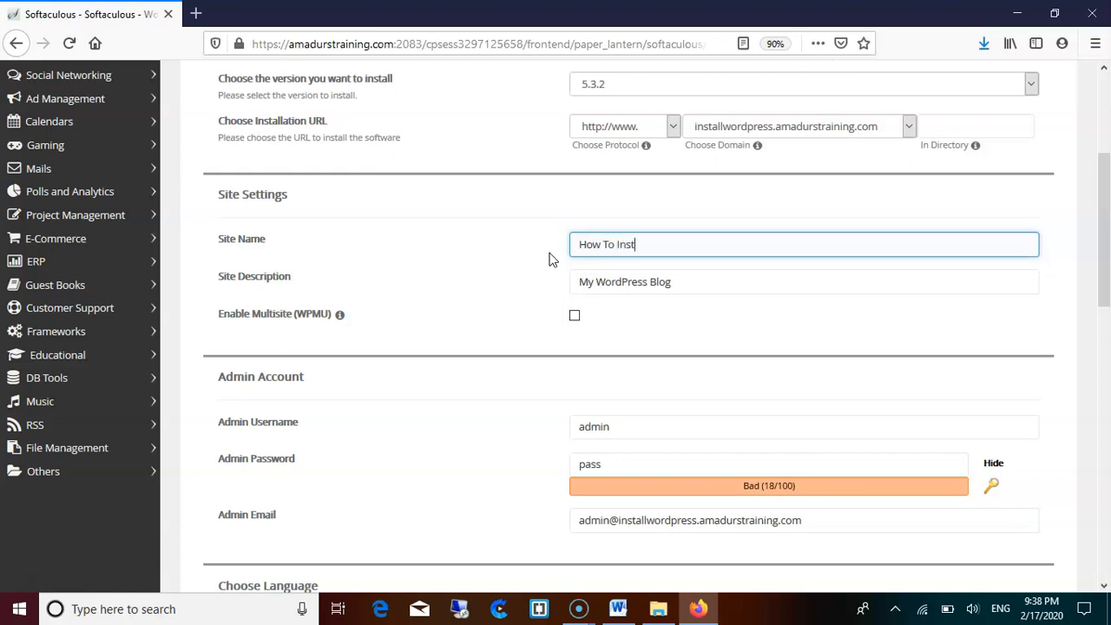
pyautogui.write('L')
pyautogui.press('BackSpace')
pyautogui.write('all Wordpress Step By Step')
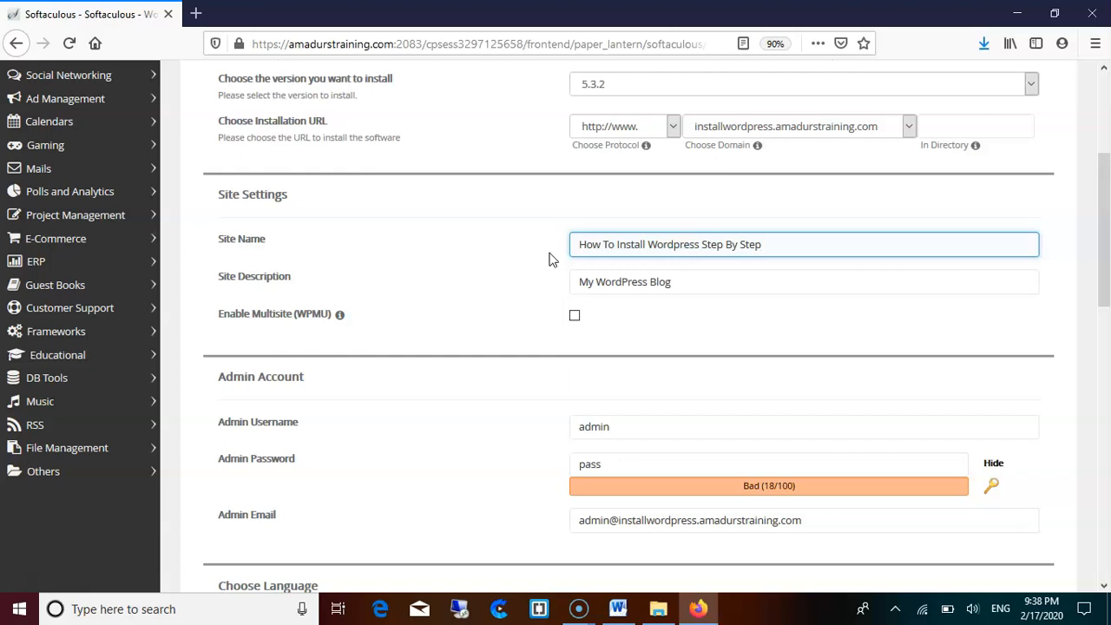
# Replace the description My WordPress Blog with 'Learn Manually Wordpress Installation'
pyautogui.click(671, 285)
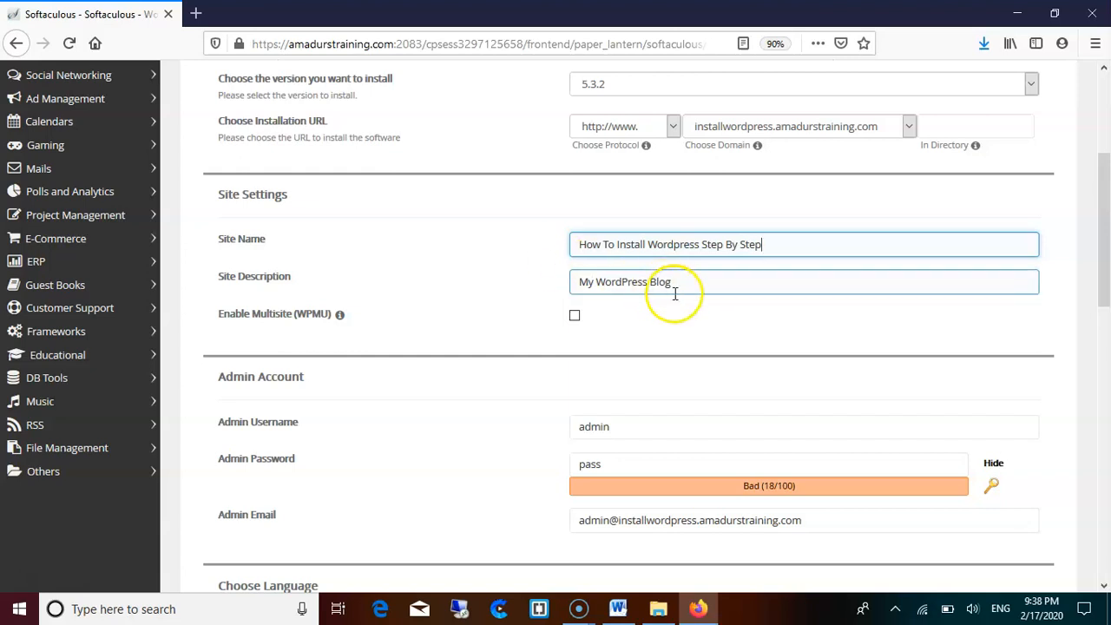
pyautogui.click(677, 283)
pyautogui.moveTo(677, 283); pyautogui.dragTo(568, 281)
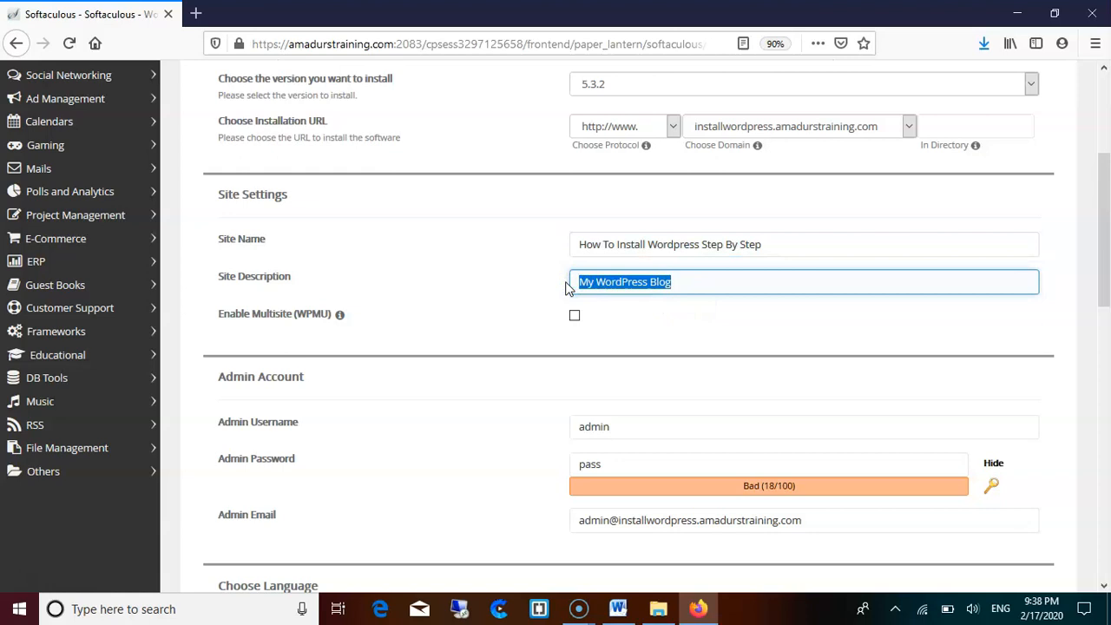
pyautogui.press('BackSpace')
pyautogui.write('Learn Manually H')
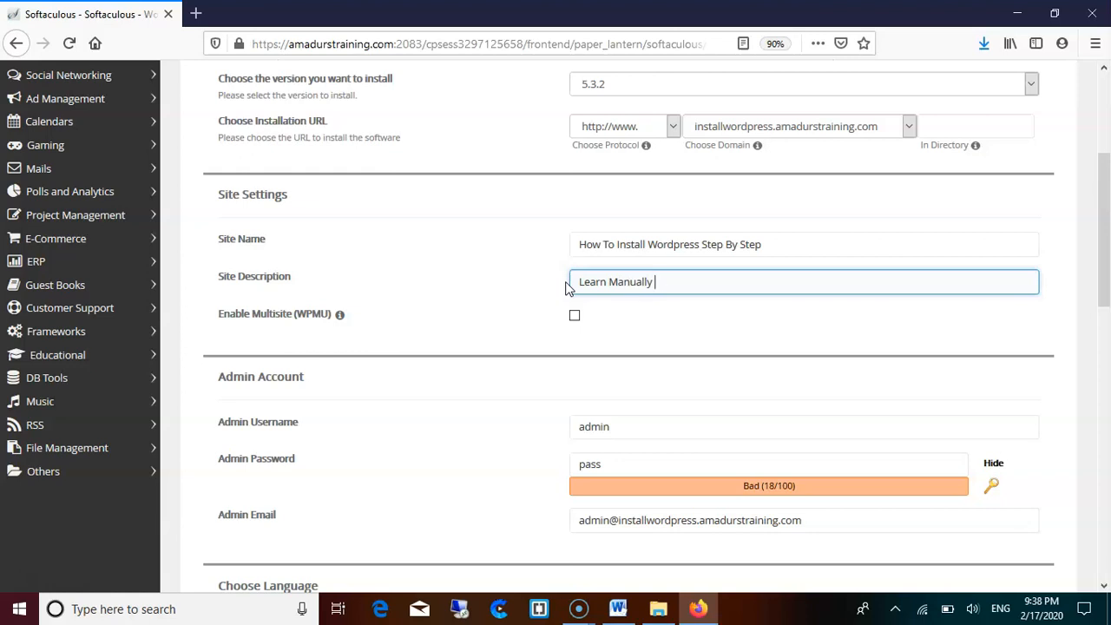
pyautogui.write('W')
pyautogui.write('ordpress Installation')
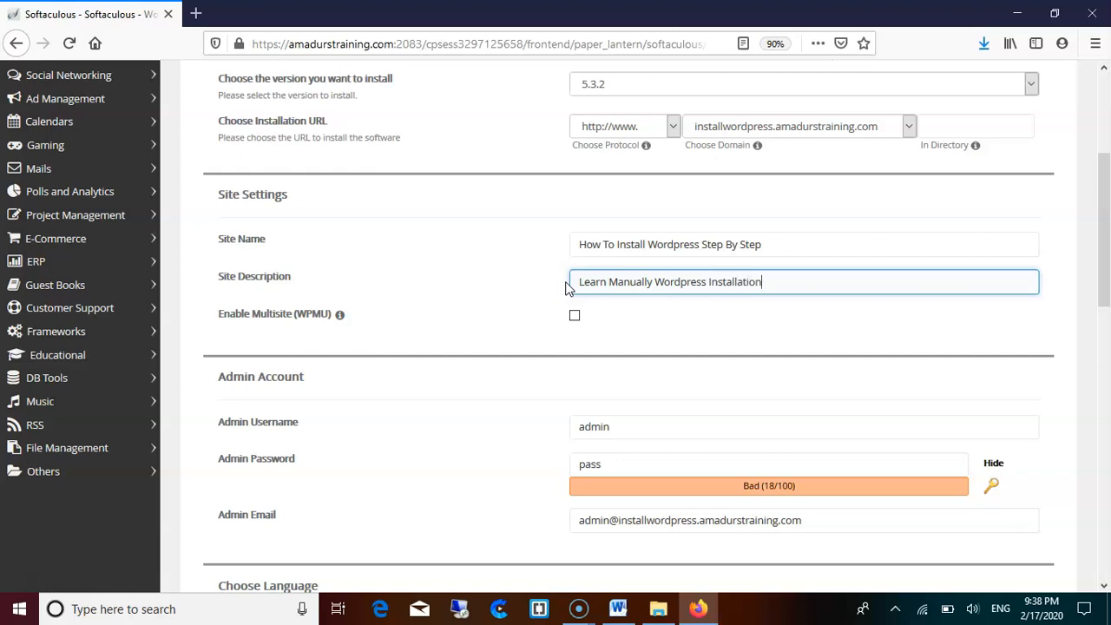
# Change the admin username to InstallWordPress
pyautogui.moveTo(1101, 209); pyautogui.dragTo(1107, 270)
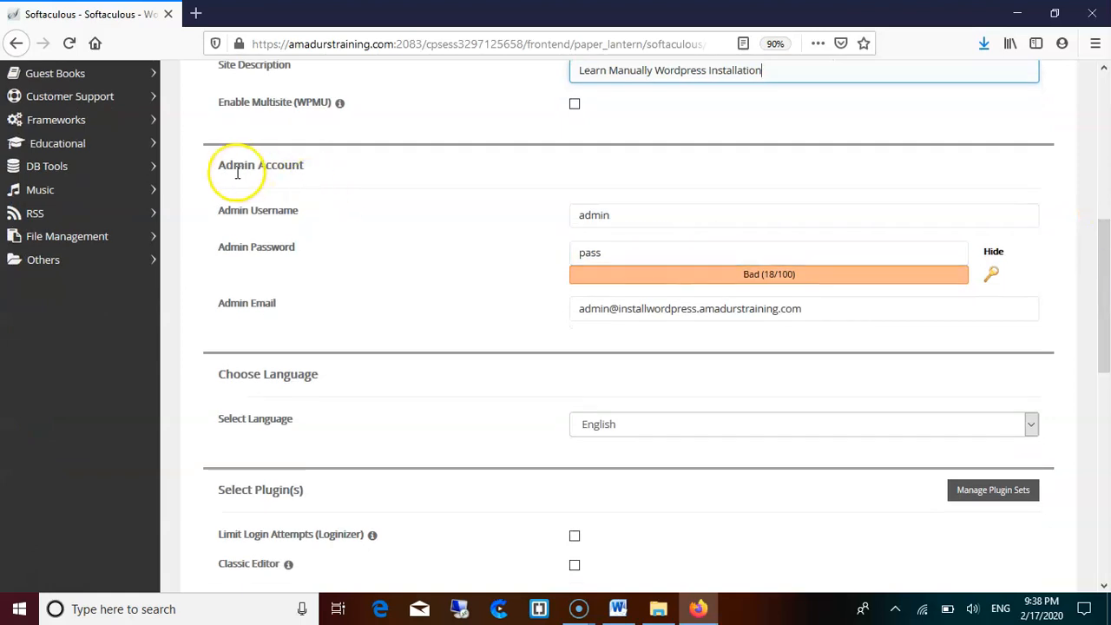
pyautogui.moveTo(642, 216); pyautogui.dragTo(566, 219)
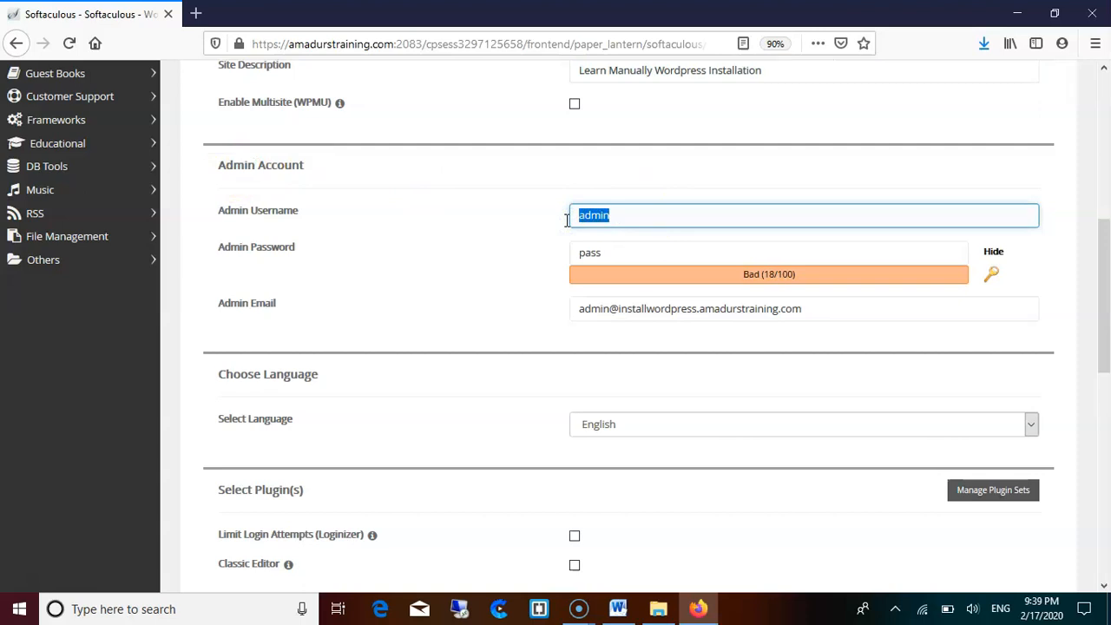
pyautogui.write('Inst')
pyautogui.write('allWordPress')
# Hide the admin password and replace the default with a new strong password
pyautogui.moveTo(623, 258); pyautogui.dragTo(551, 253)
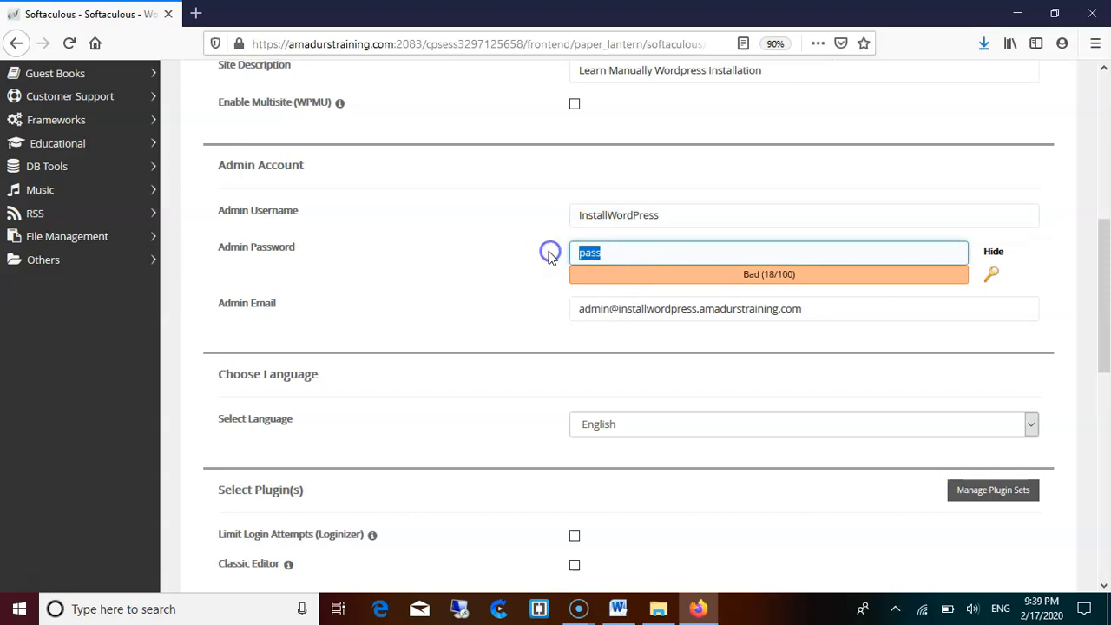
pyautogui.click(993, 254)
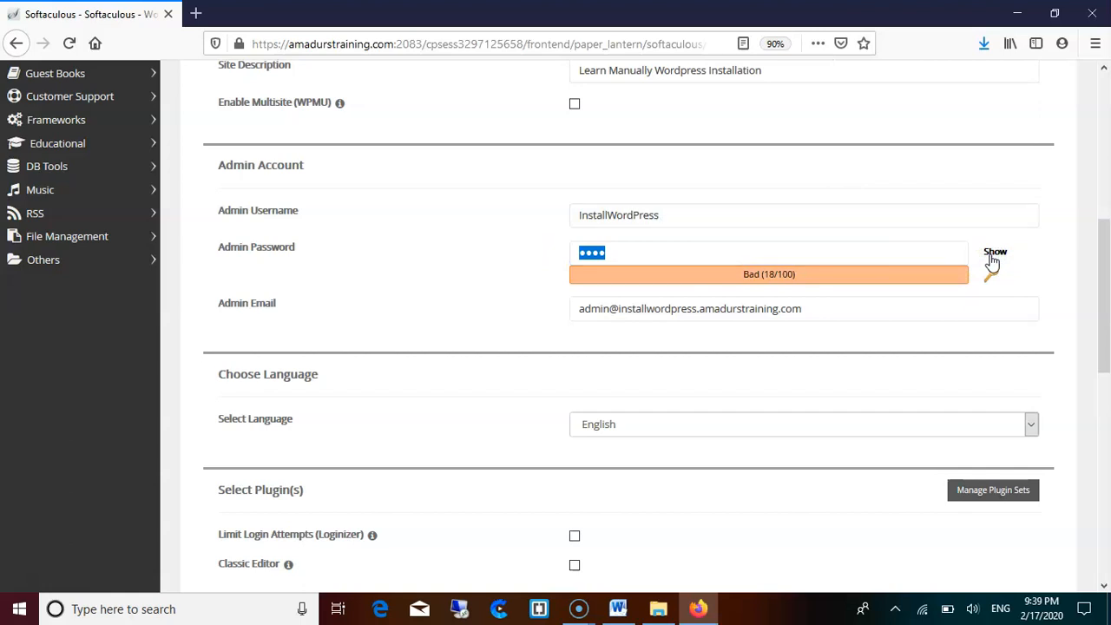
pyautogui.click(865, 254)
pyautogui.hotkey('ctrl', 'a')
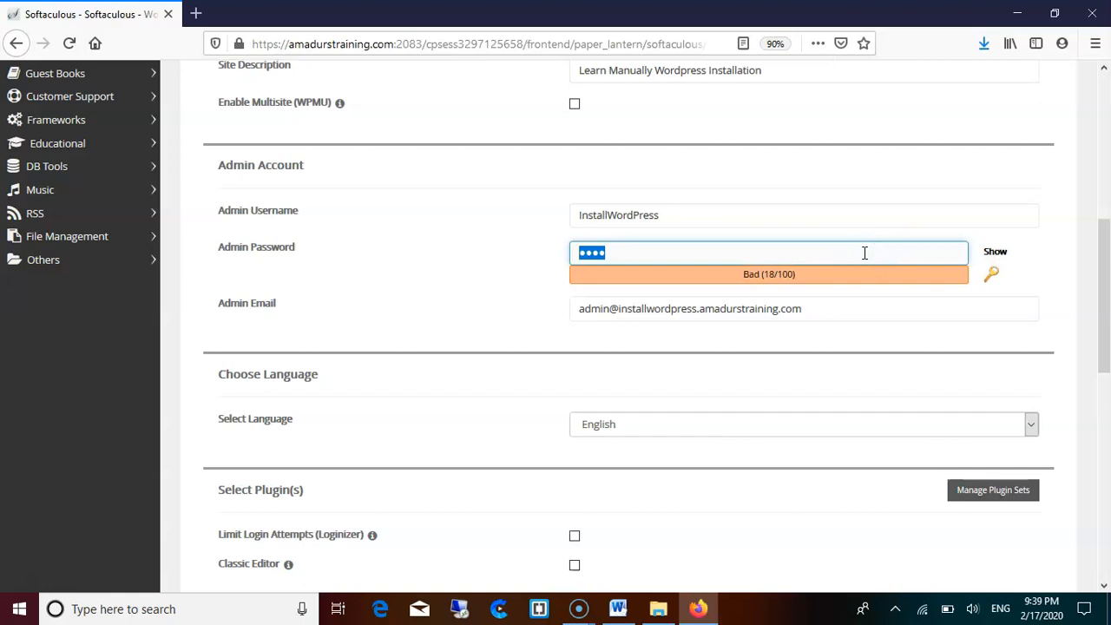
pyautogui.press('BackSpace')
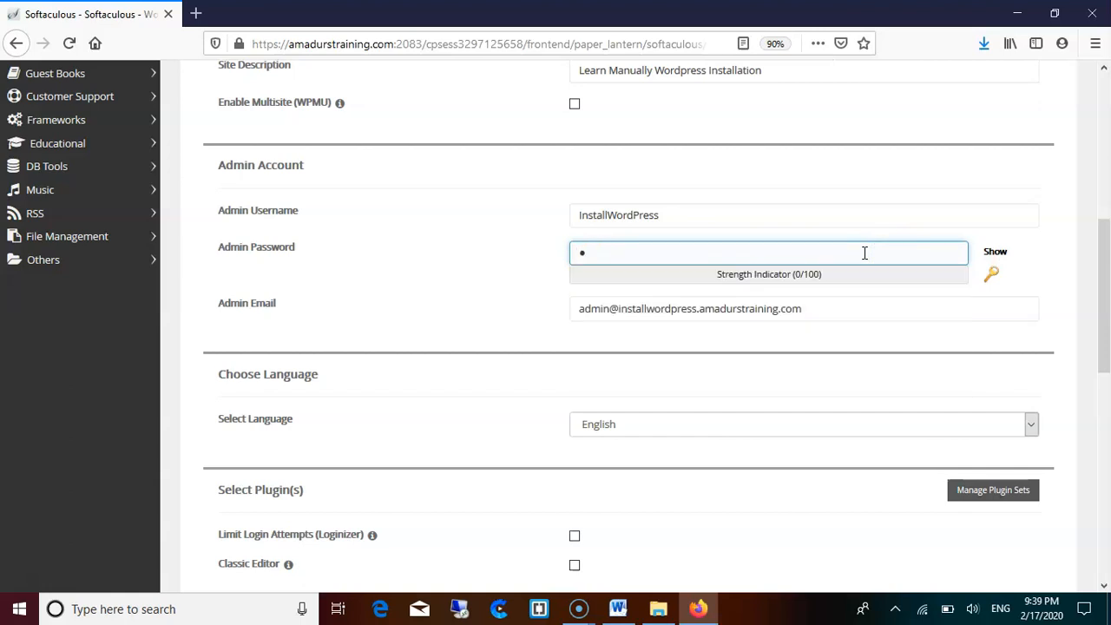
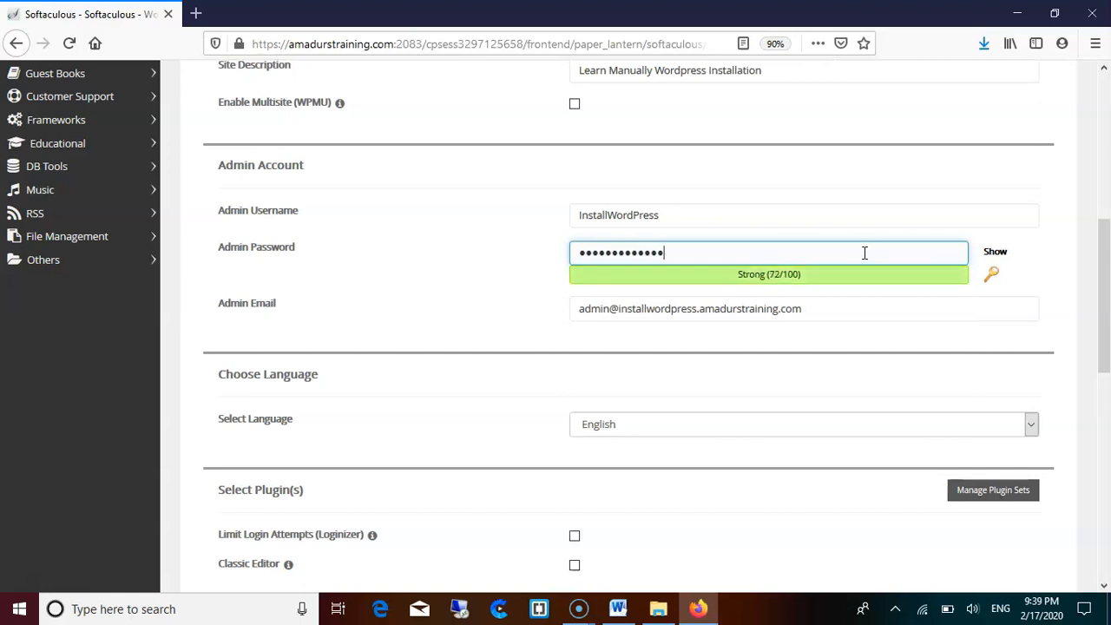
pyautogui.click(832, 313)
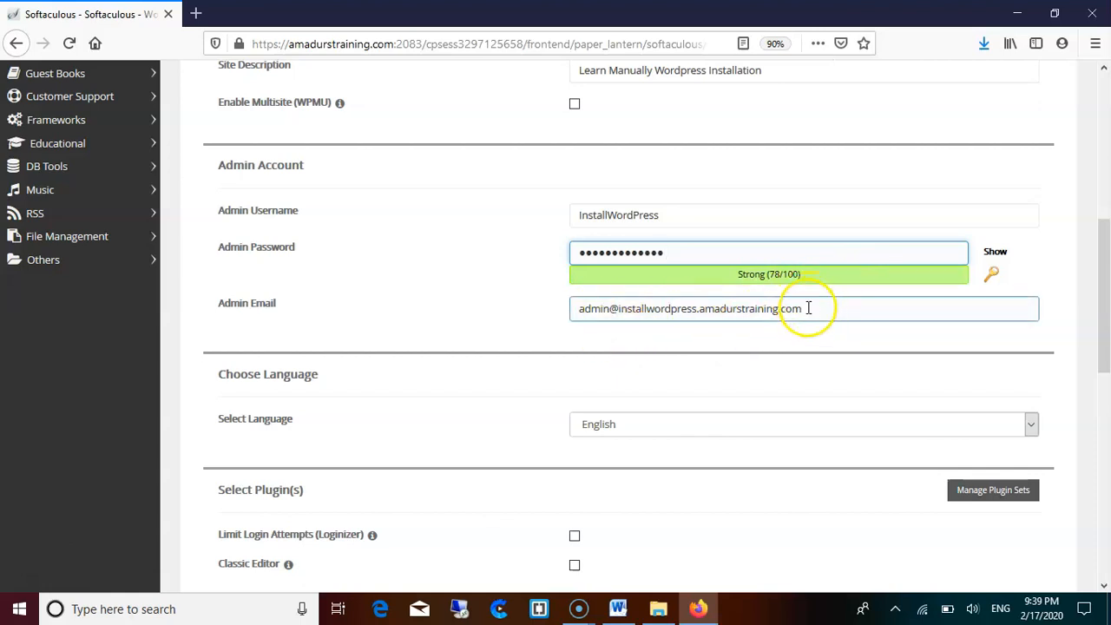
pyautogui.moveTo(1101, 268); pyautogui.dragTo(1108, 351)
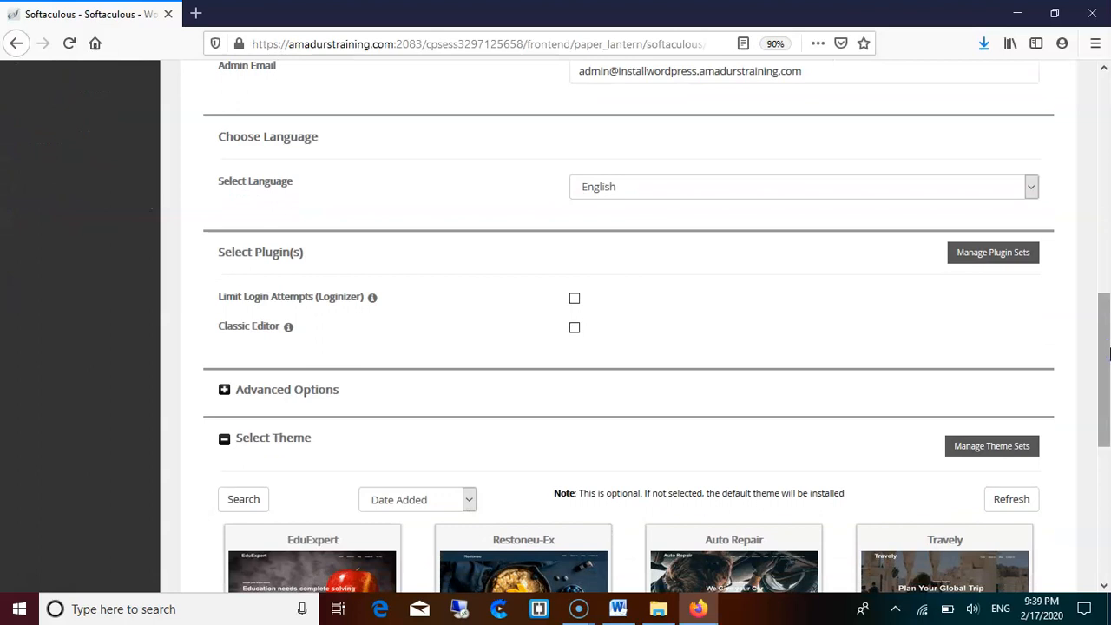
# Scroll past Select Theme, leaving the default theme, and focus the installation-details email field
pyautogui.moveTo(1108, 352); pyautogui.dragTo(1106, 448)
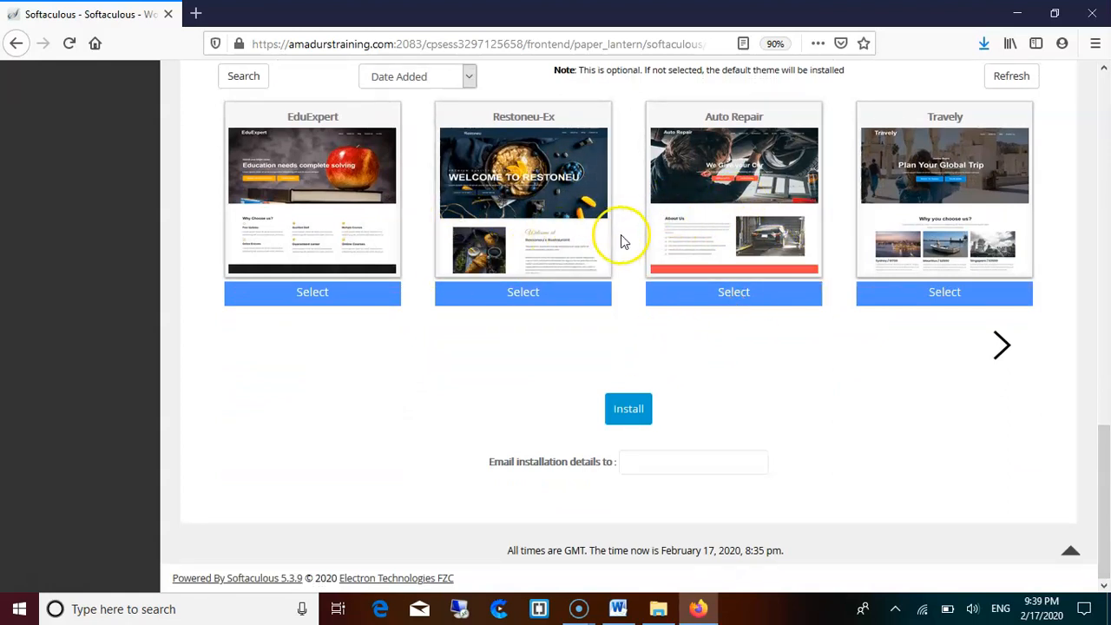
pyautogui.click(636, 462)
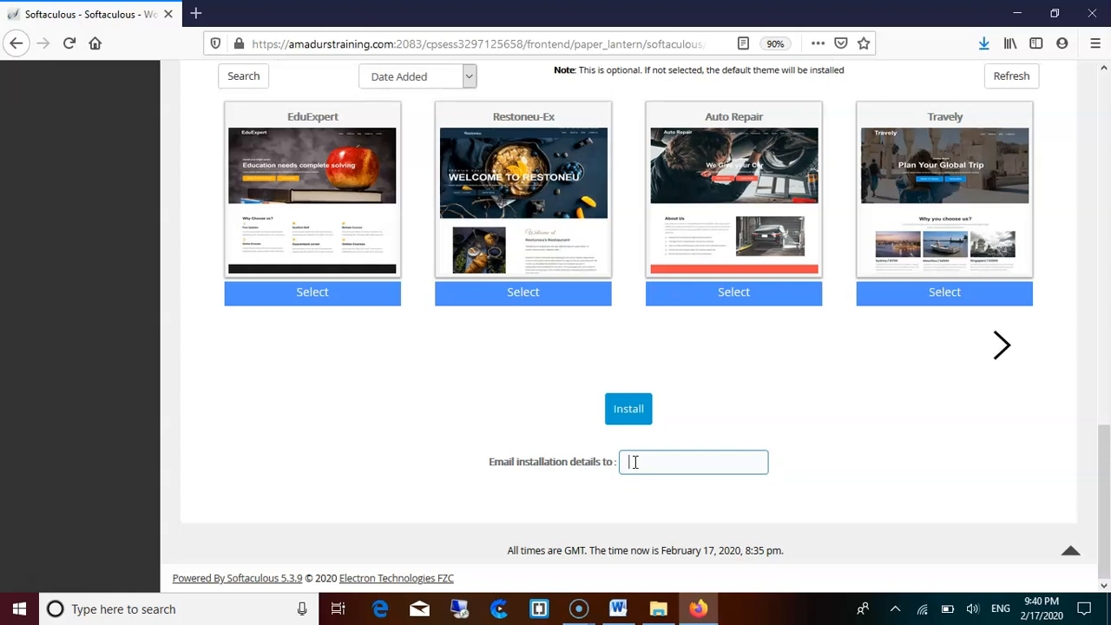
# Install WordPress, decline Firefox's save-login prompt, and zoom in on the success page
pyautogui.click(629, 410)
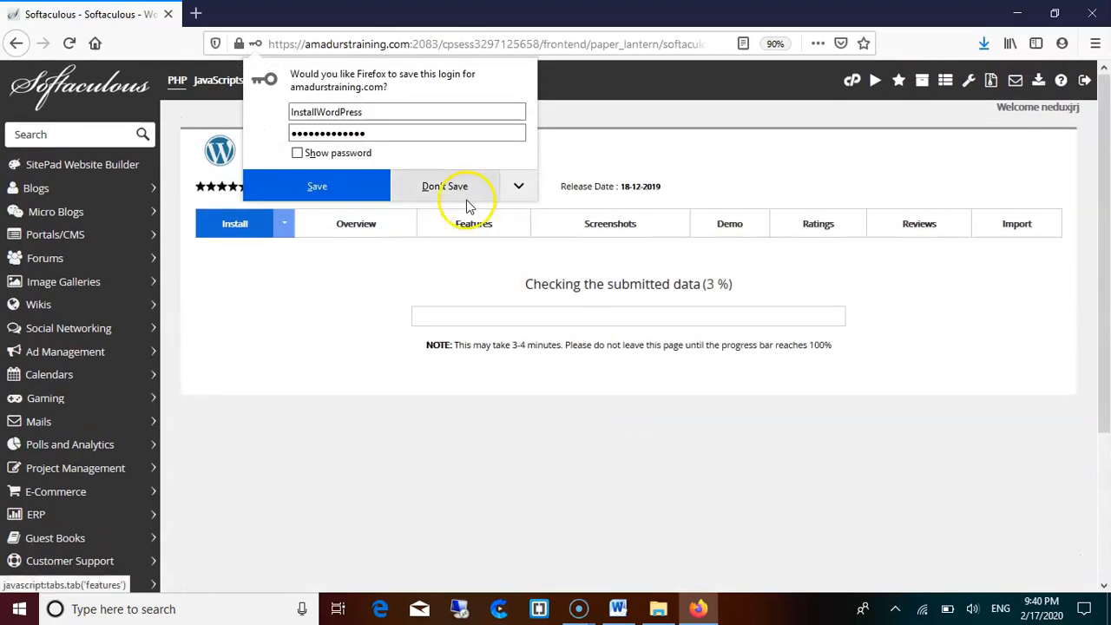
pyautogui.click(464, 198)
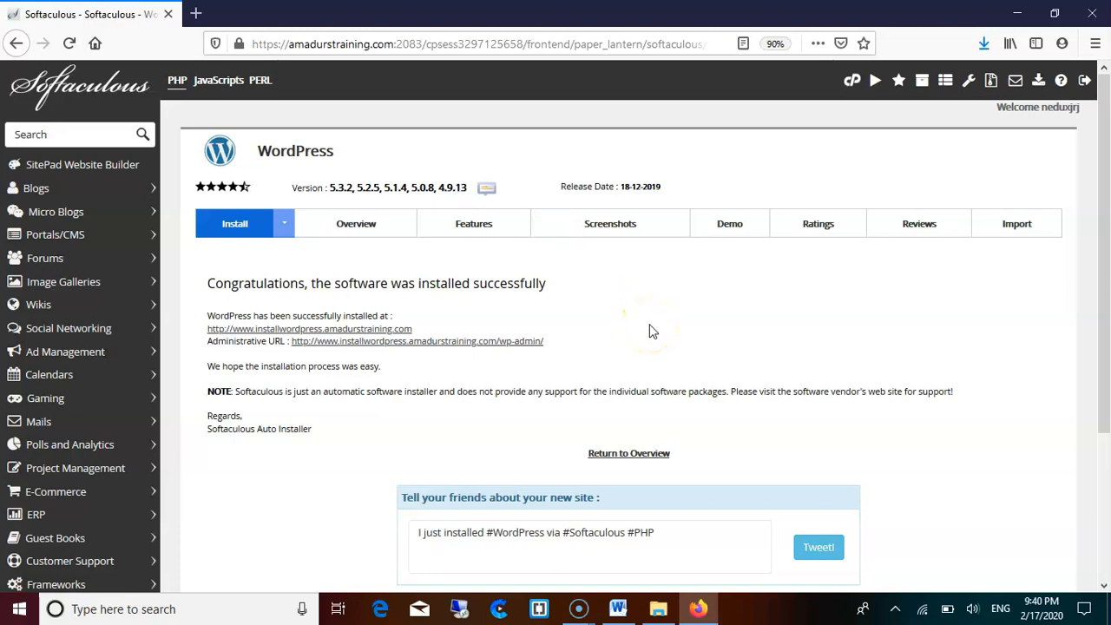
pyautogui.hotkey('ctrl', '+')
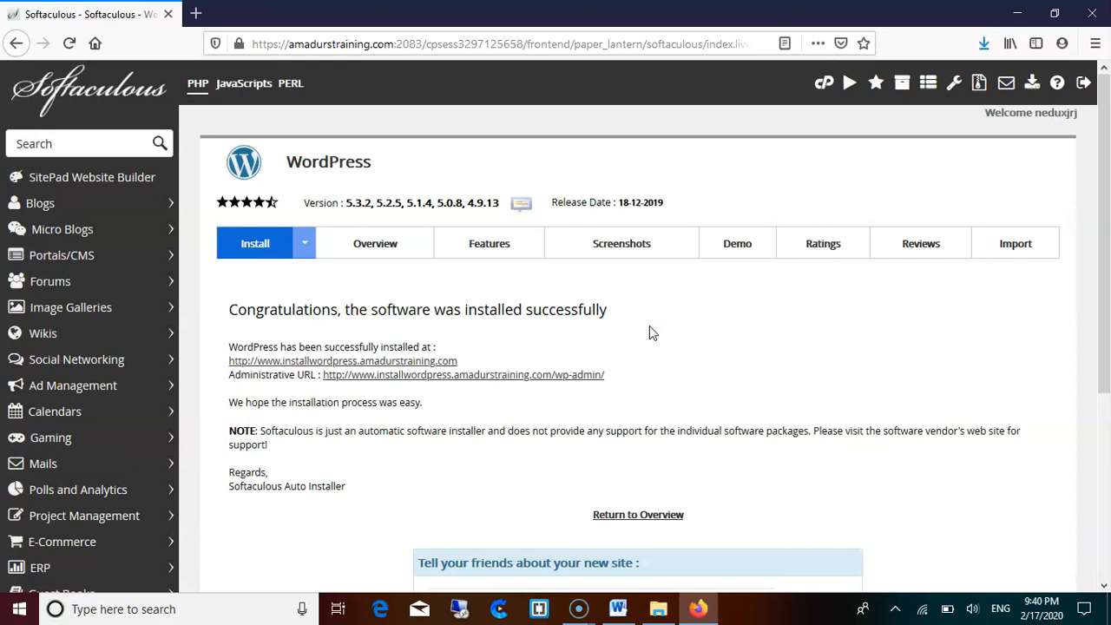
pyautogui.hotkey('ctrl', '+')
pyautogui.hotkey('ctrl', '+')
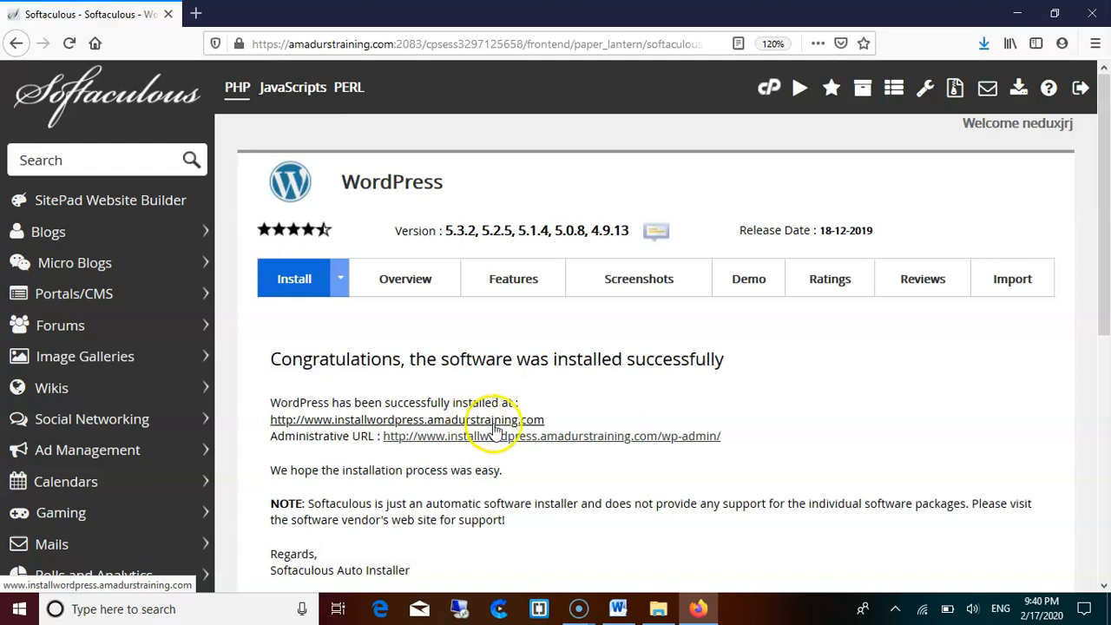
# Open the installed site and its /wp-admin/ administrative URL in separate tabs, then view the site
pyautogui.click(511, 422)
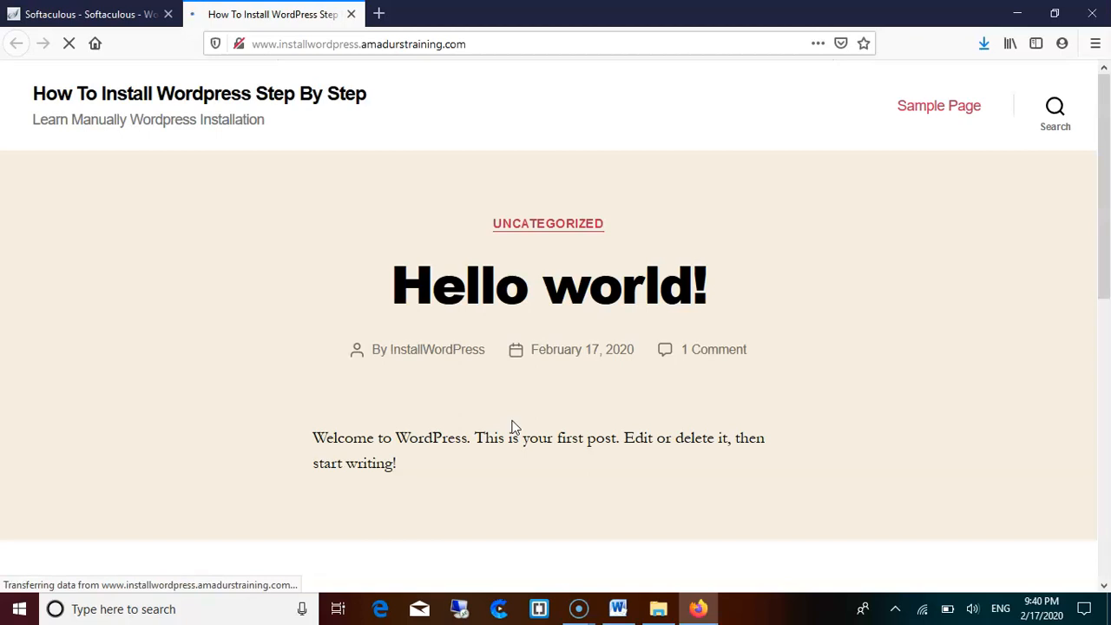
pyautogui.click(110, 17)
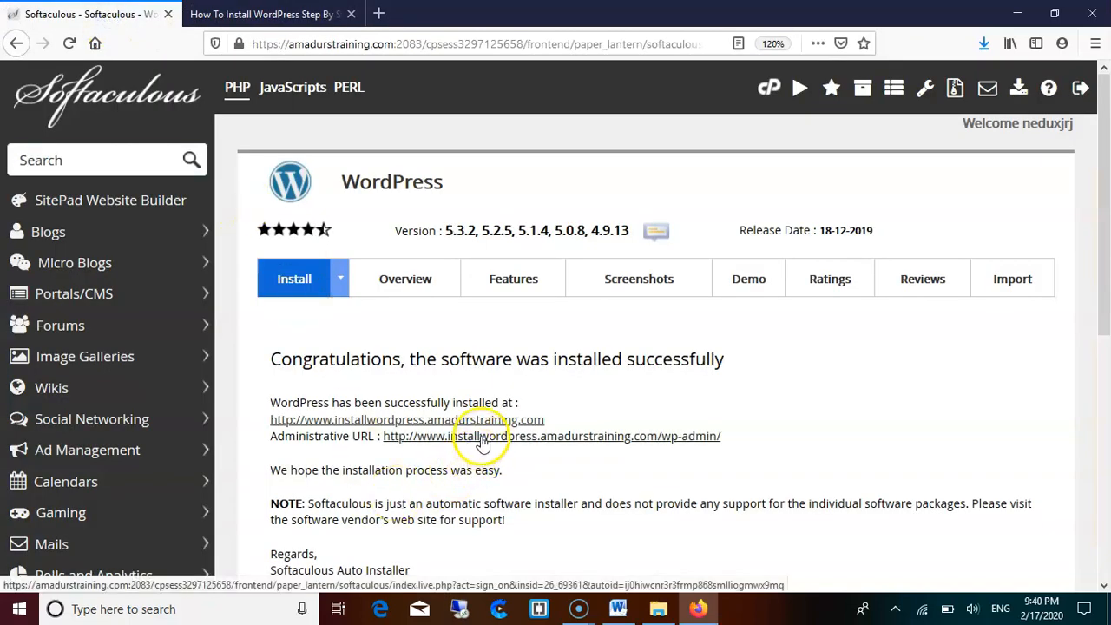
pyautogui.click(483, 438)
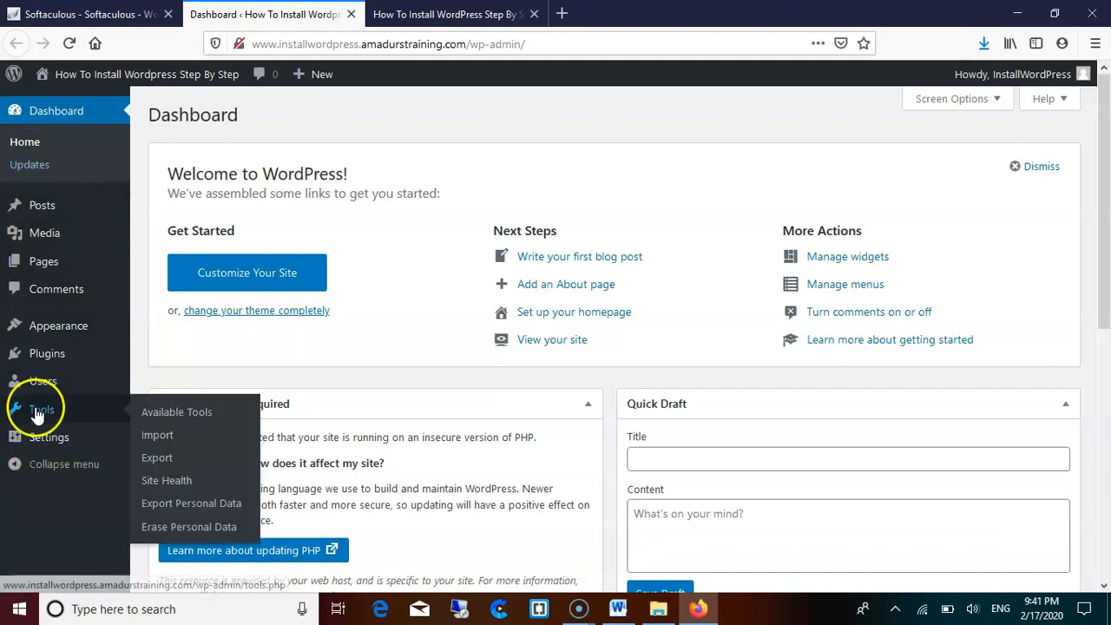
pyautogui.click(443, 15)
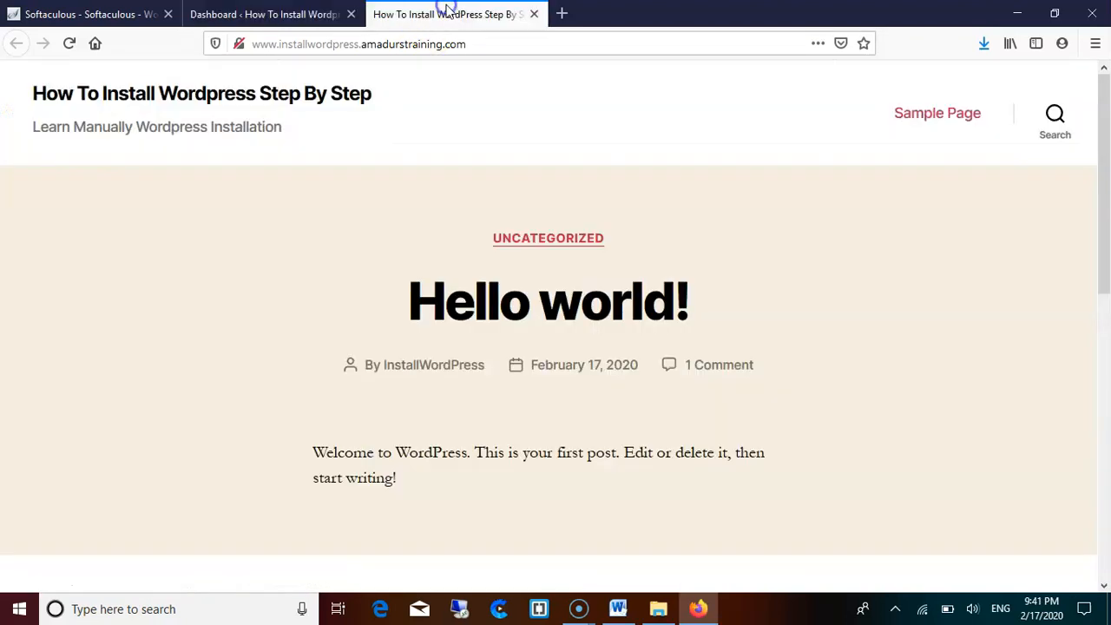
# Compare the Dashboard and the Hello world! site tab, ending on the admin Dashboard
pyautogui.moveTo(1099, 211); pyautogui.dragTo(1107, 110)
pyautogui.rightClick(547, 17)
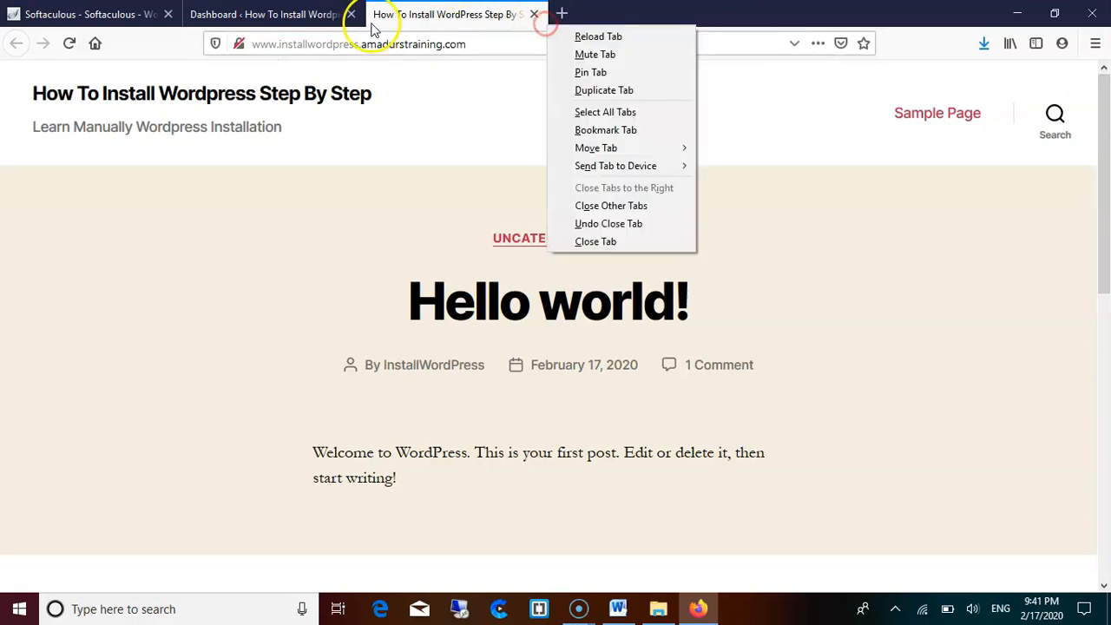
pyautogui.click(321, 13)
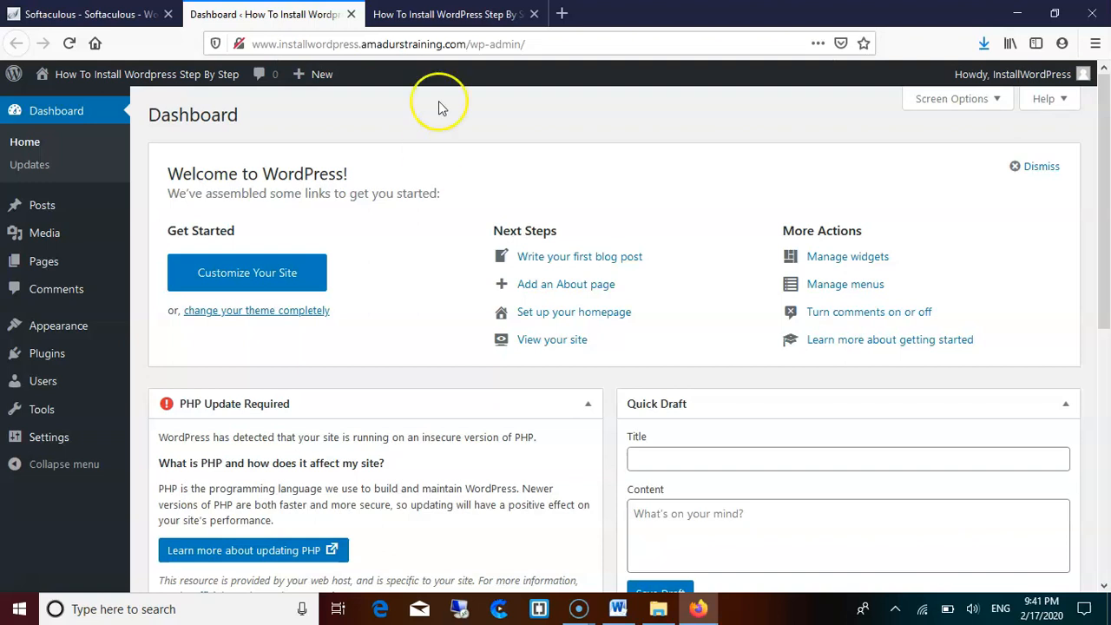
pyautogui.click(455, 9)
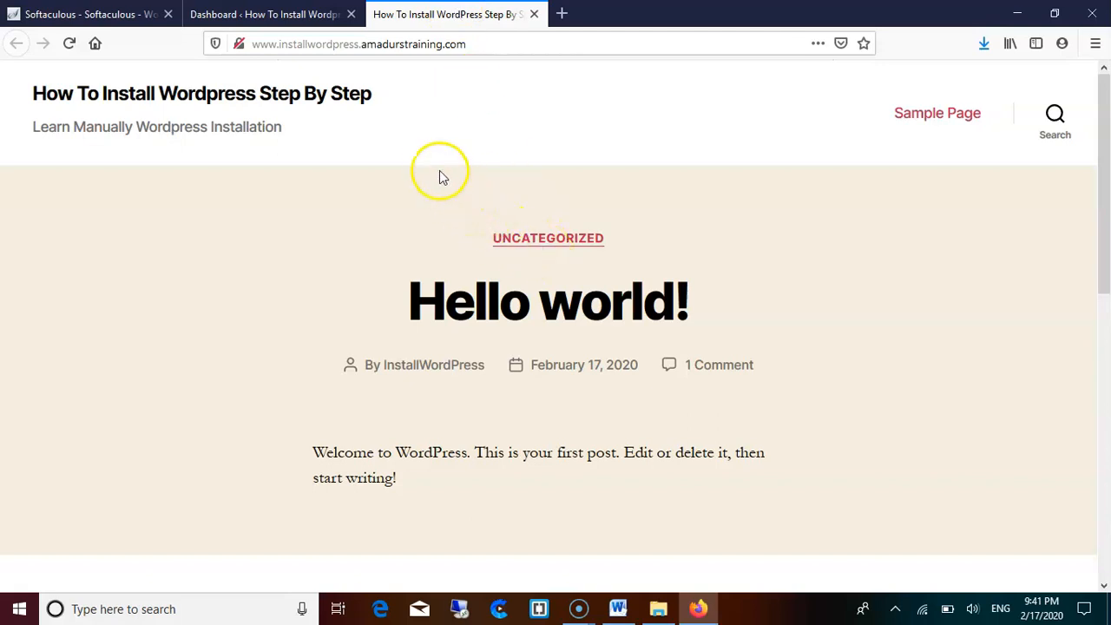
pyautogui.click(305, 16)
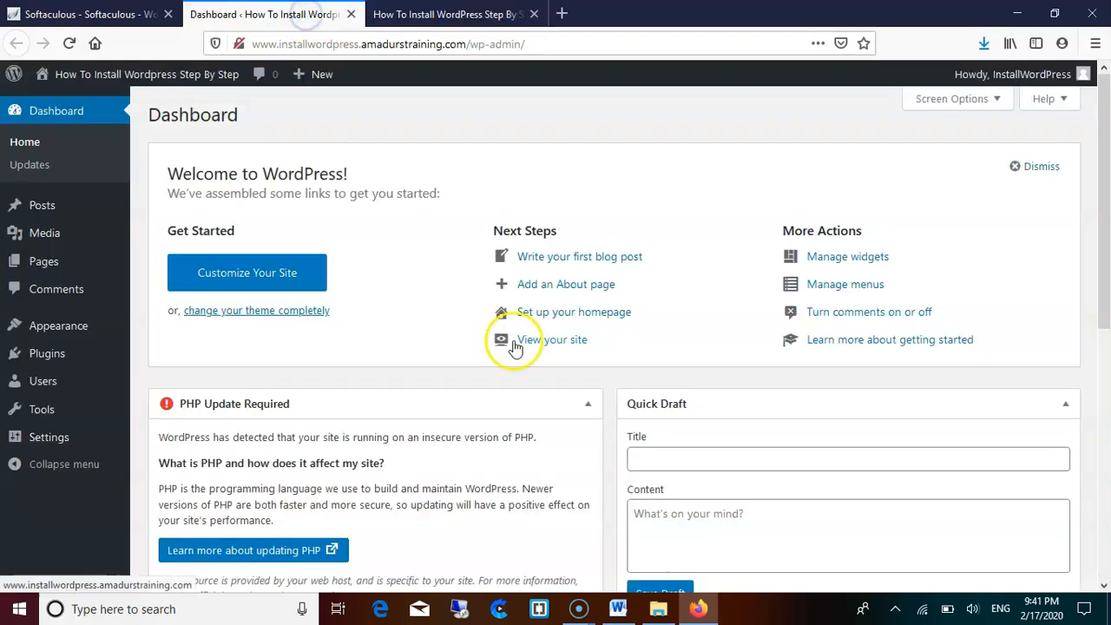
pyautogui.moveTo(579, 613)
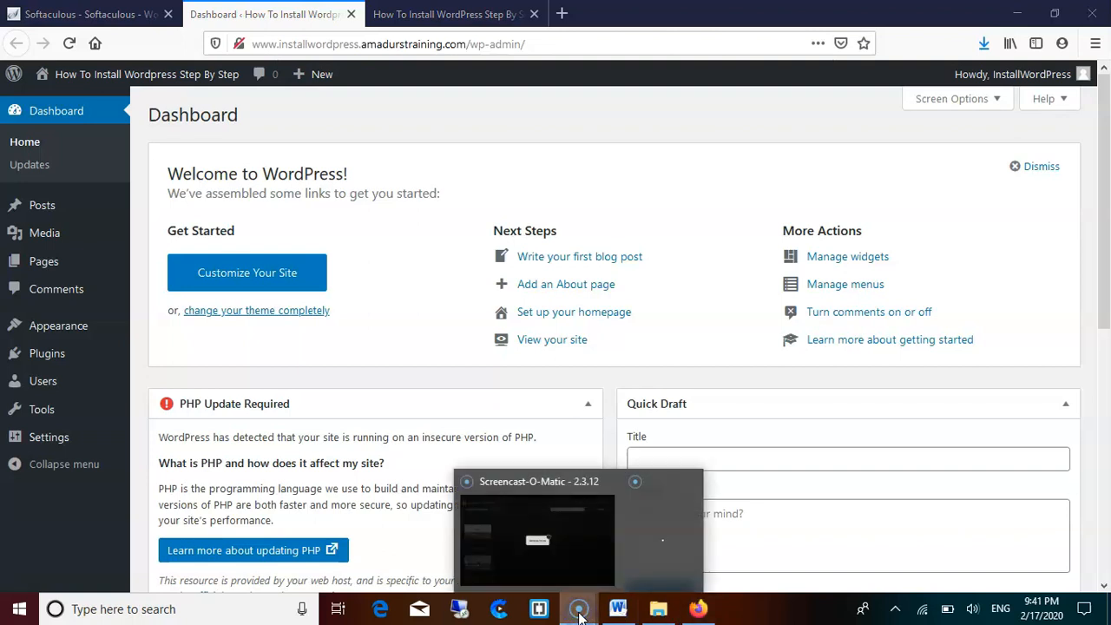